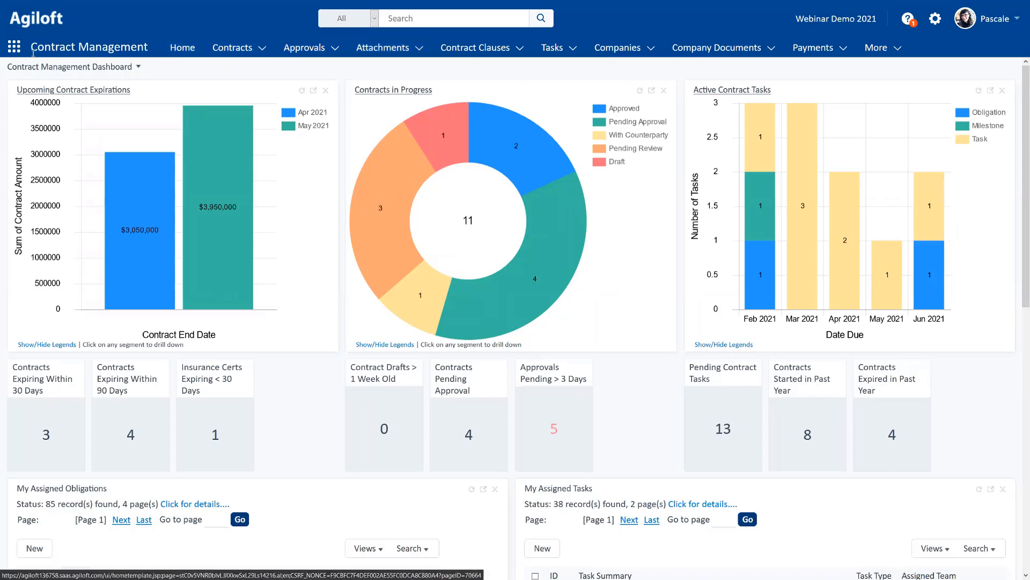
Switch to the Sourcing Event Management grouping and open the Clause Library table by searching the tables for "clause".
{"action": "left_click", "coordinate": [14, 49]}
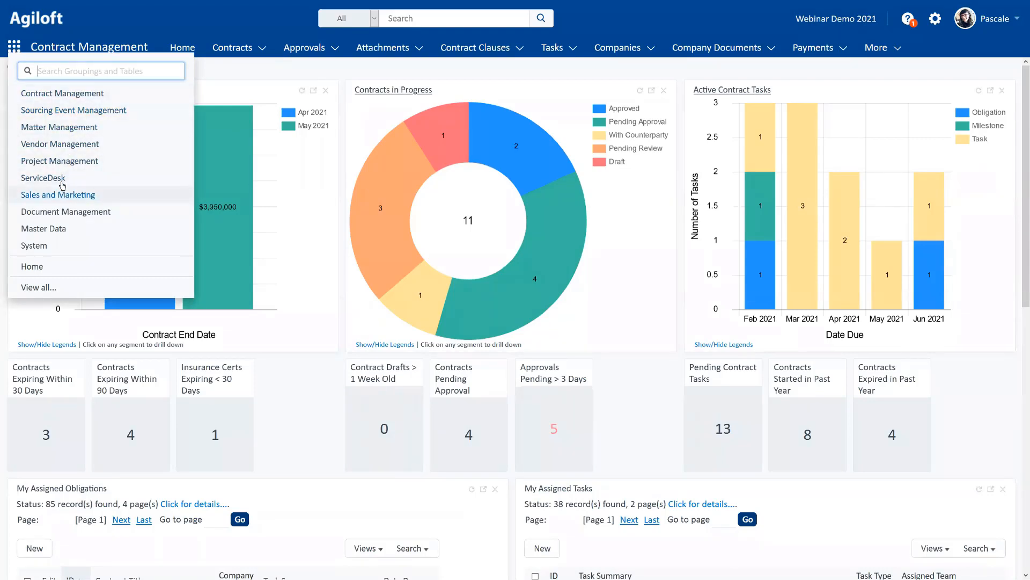
{"action": "left_click", "coordinate": [108, 113]}
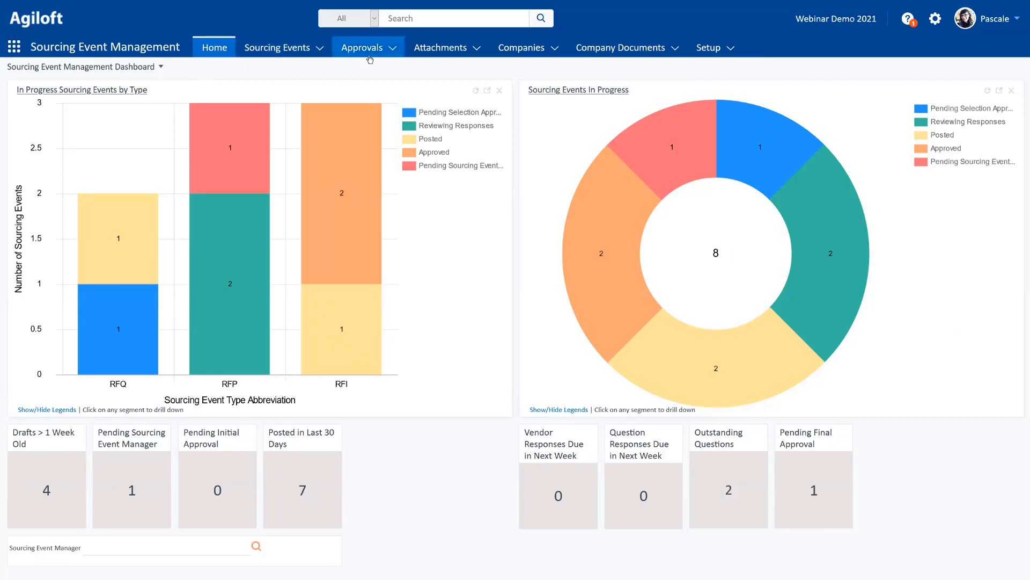
{"action": "left_click", "coordinate": [12, 49]}
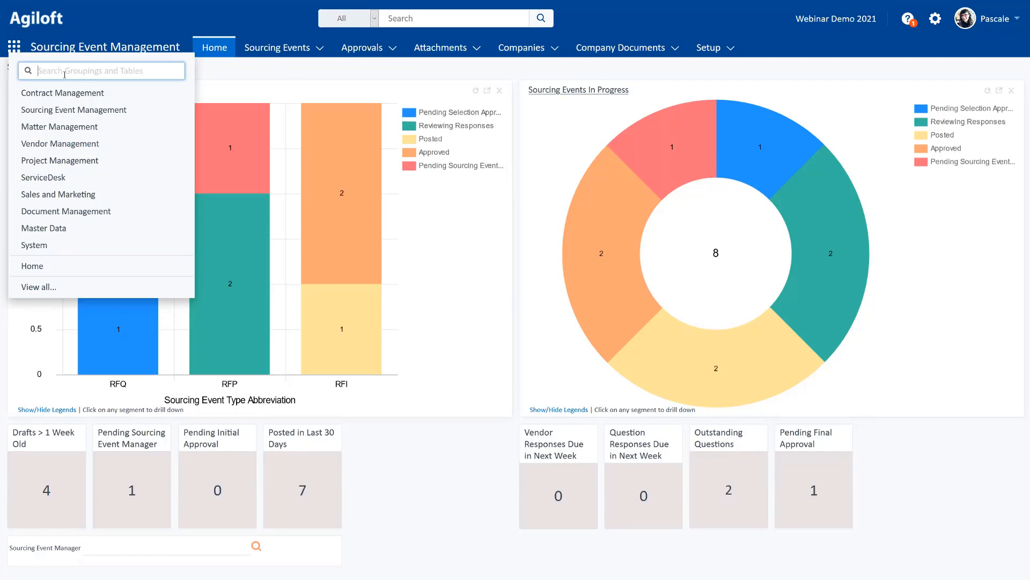
{"action": "type", "text": "clause"}
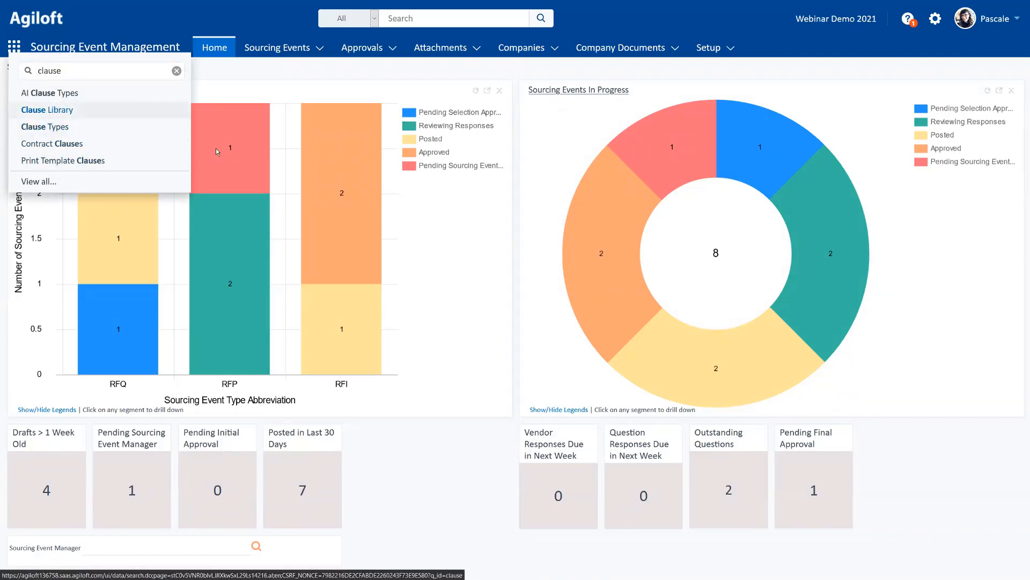
{"action": "left_click", "coordinate": [59, 110]}
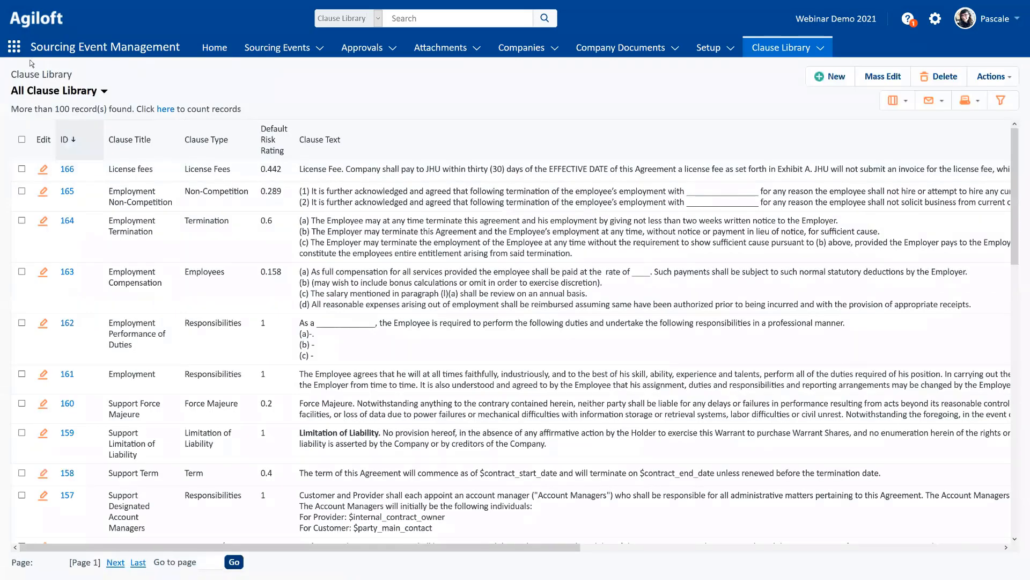
Return to the Contract Management grouping and show the options available for Contracts.
{"action": "left_click", "coordinate": [12, 48]}
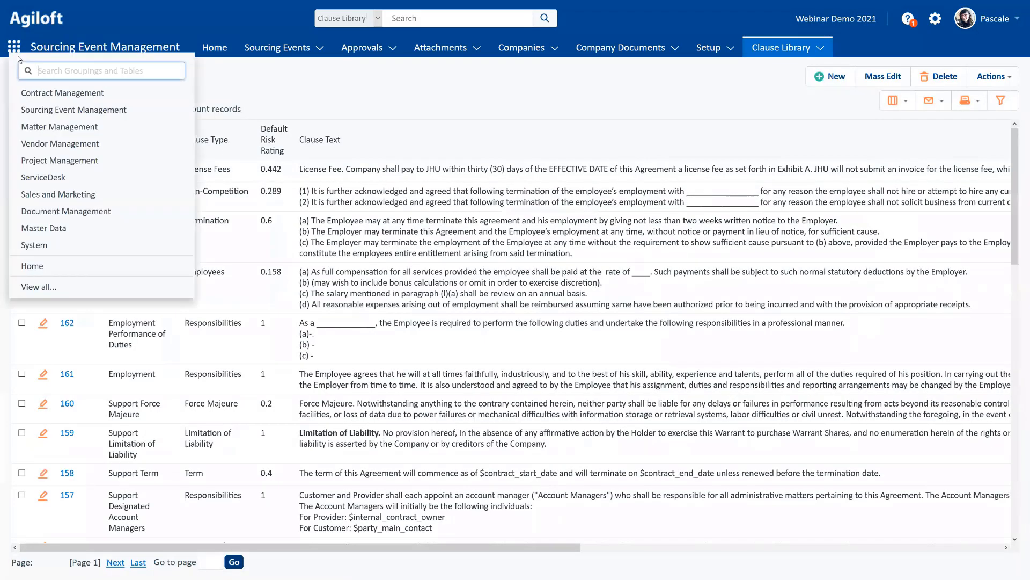
{"action": "left_click", "coordinate": [47, 92]}
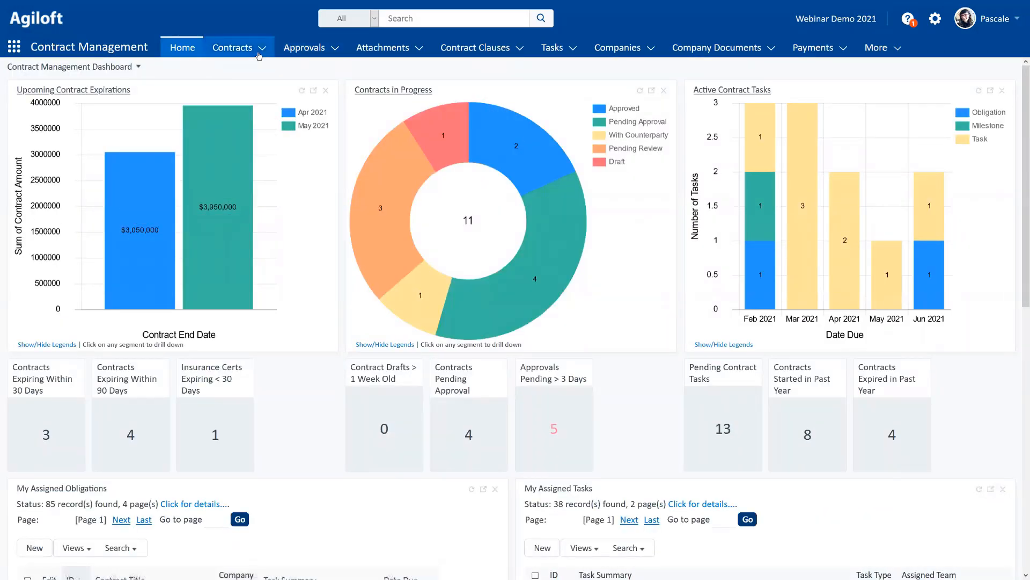
{"action": "left_click", "coordinate": [260, 54]}
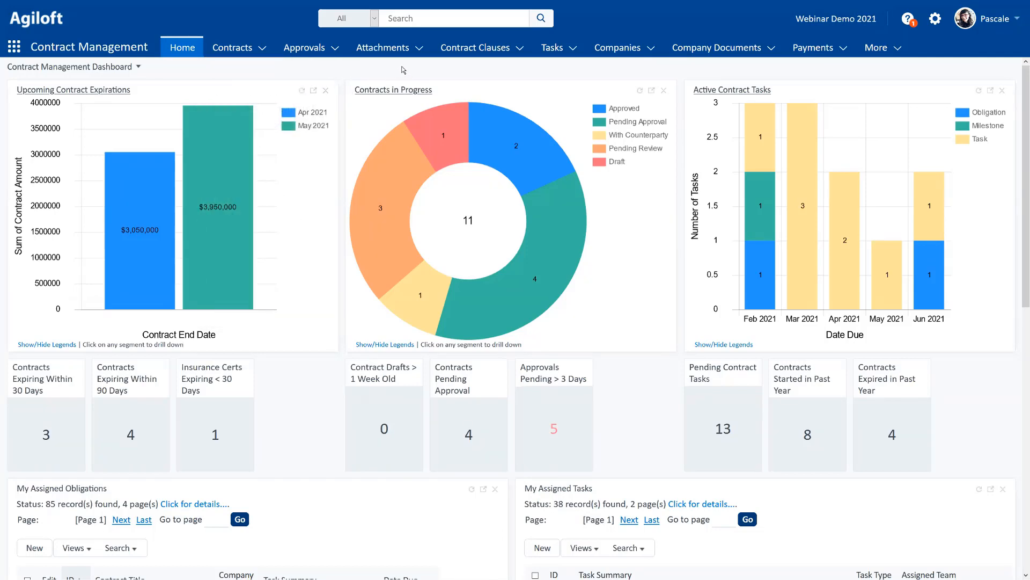
Open the Look and Feel Navigation Menu Setup, sort its records by ascending ID, and compare them with the current groupings.
{"action": "left_click", "coordinate": [936, 21]}
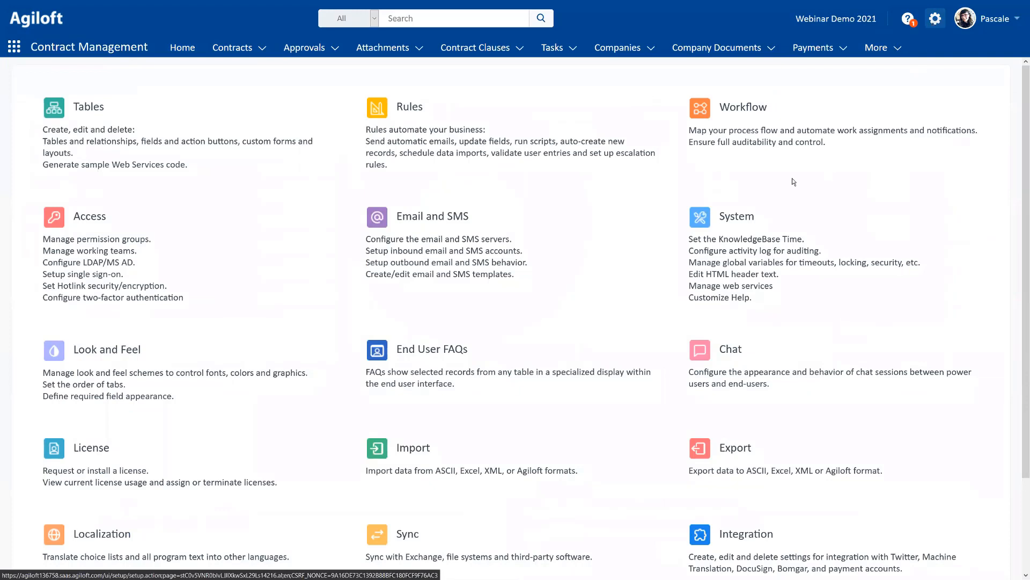
{"action": "left_click", "coordinate": [147, 355]}
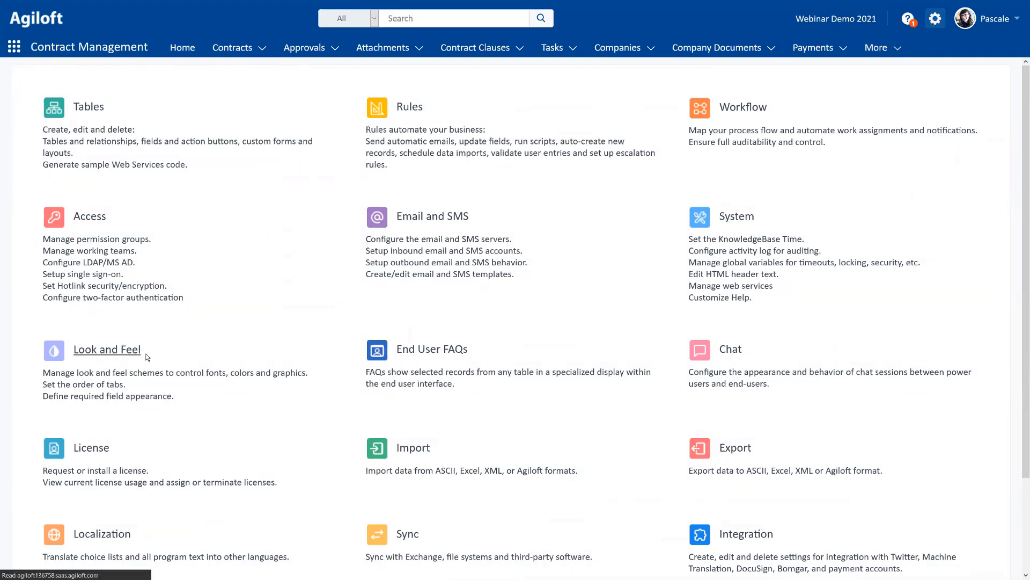
{"action": "left_click", "coordinate": [645, 382]}
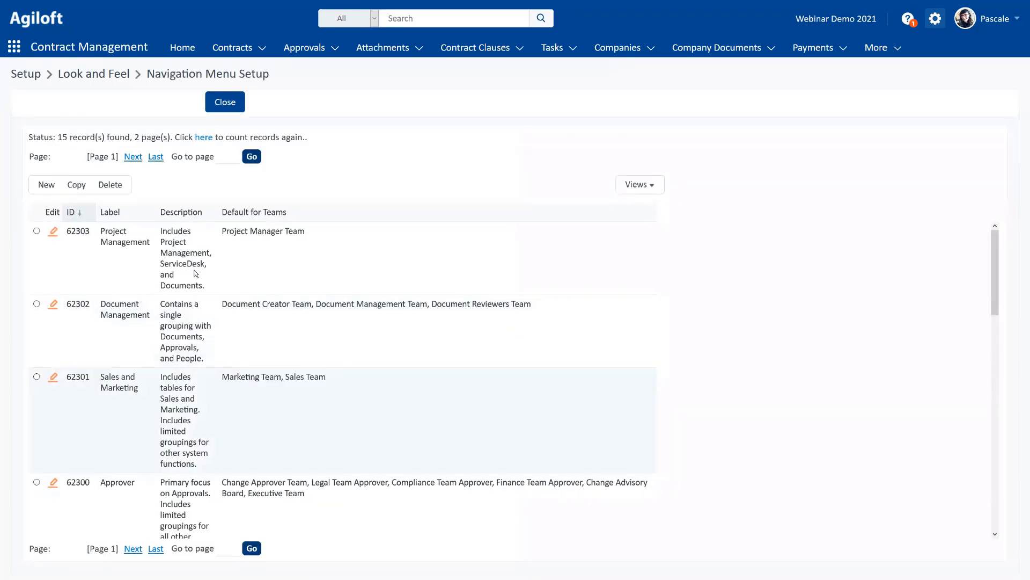
{"action": "left_click", "coordinate": [76, 214]}
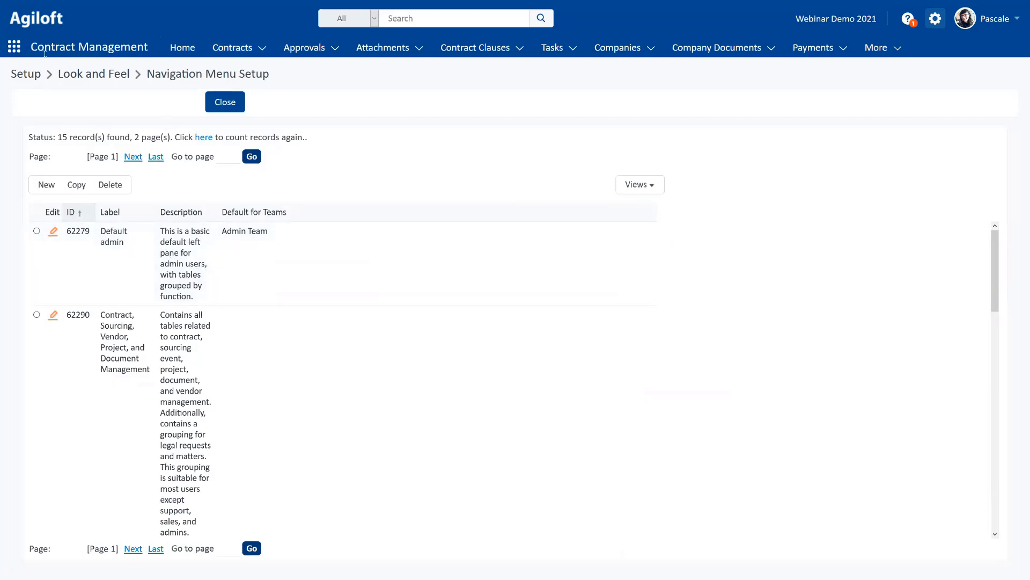
{"action": "left_click", "coordinate": [14, 47]}
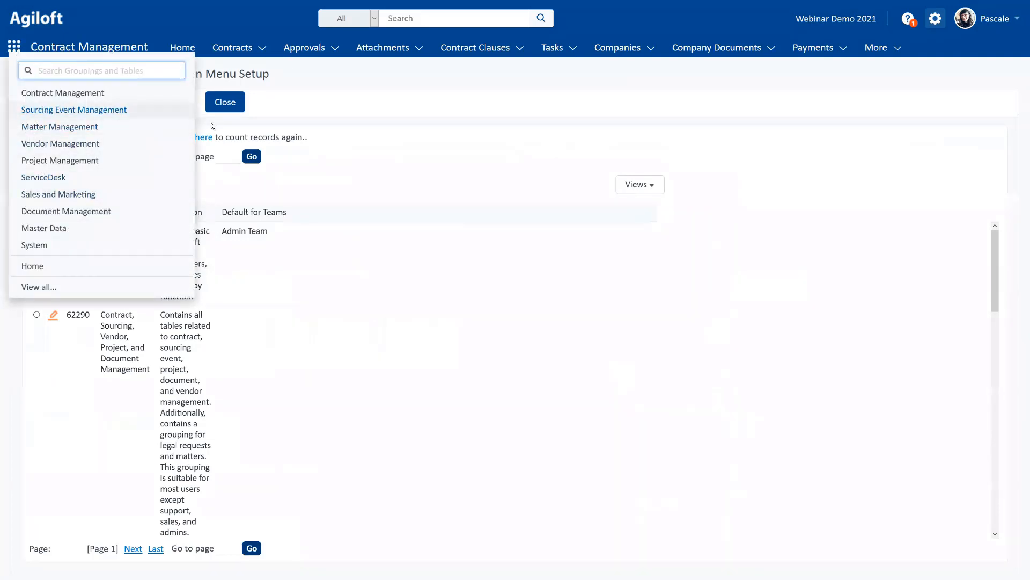
{"action": "left_click", "coordinate": [313, 256]}
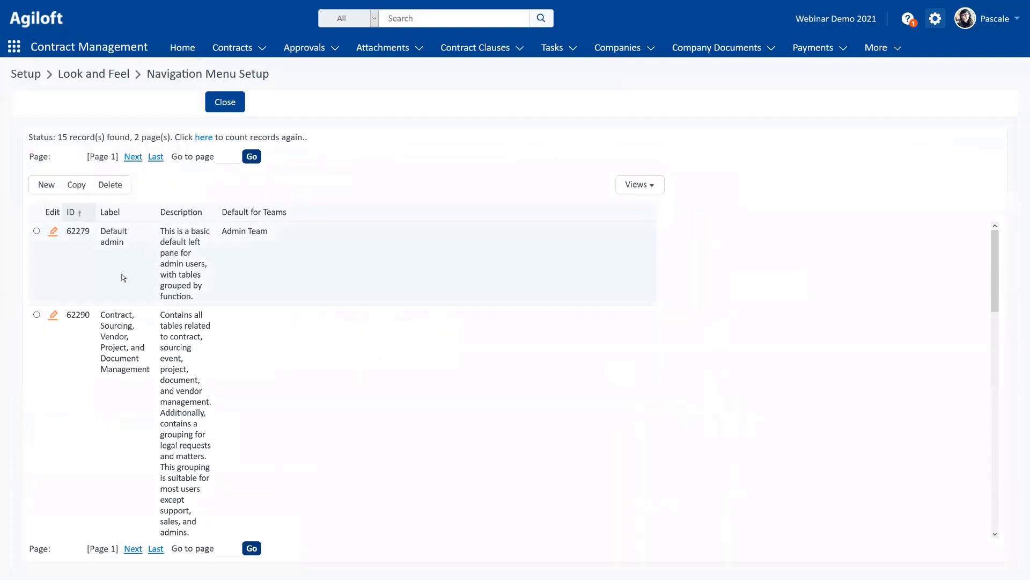
Open the Default admin navigation menu's content and inspect the Home and Contracts configuration in its Contract Management grouping.
{"action": "left_click", "coordinate": [53, 232]}
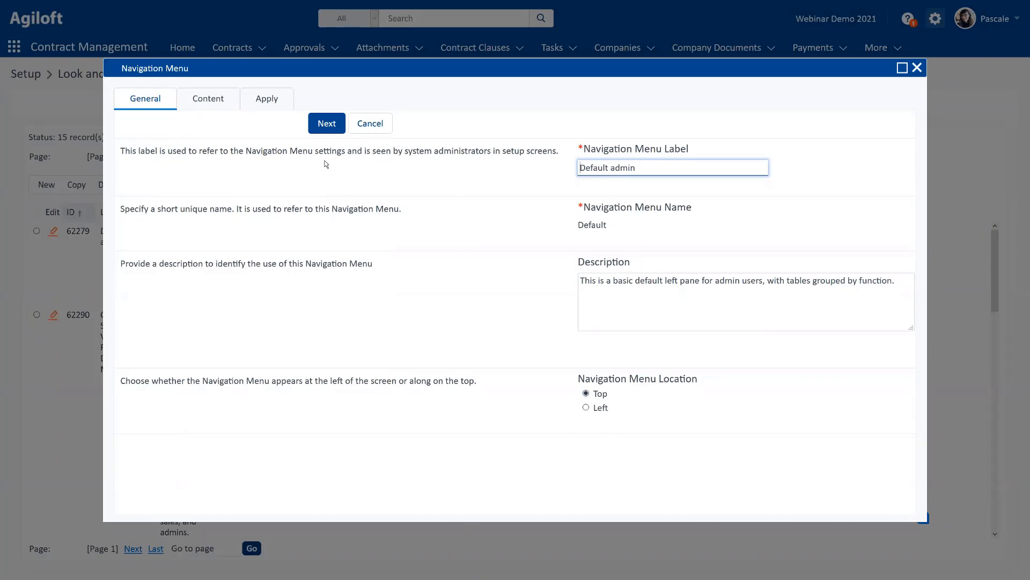
{"action": "left_click", "coordinate": [325, 127]}
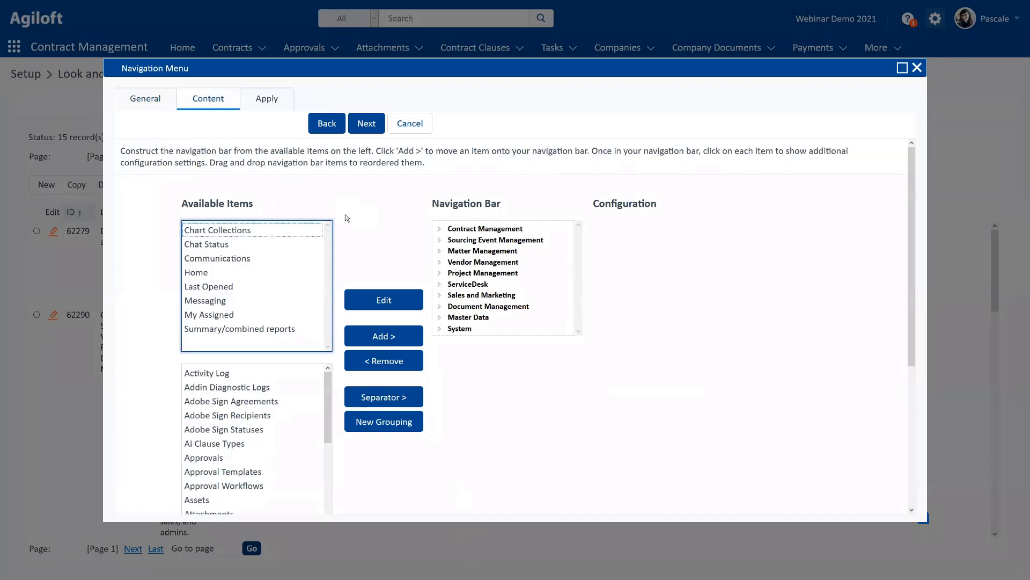
{"action": "left_click", "coordinate": [489, 229]}
{"action": "left_click", "coordinate": [441, 230]}
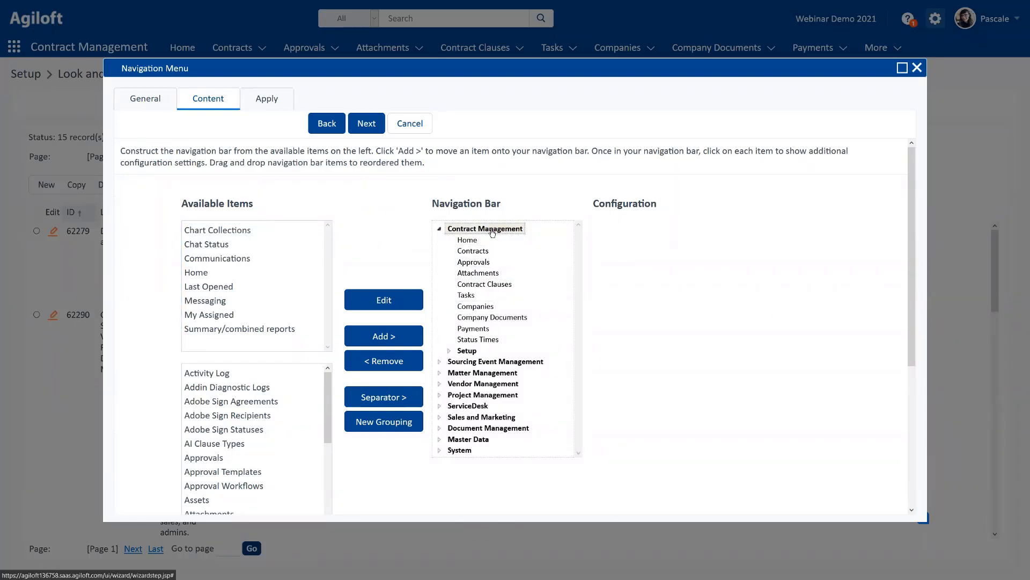
{"action": "left_click", "coordinate": [464, 242]}
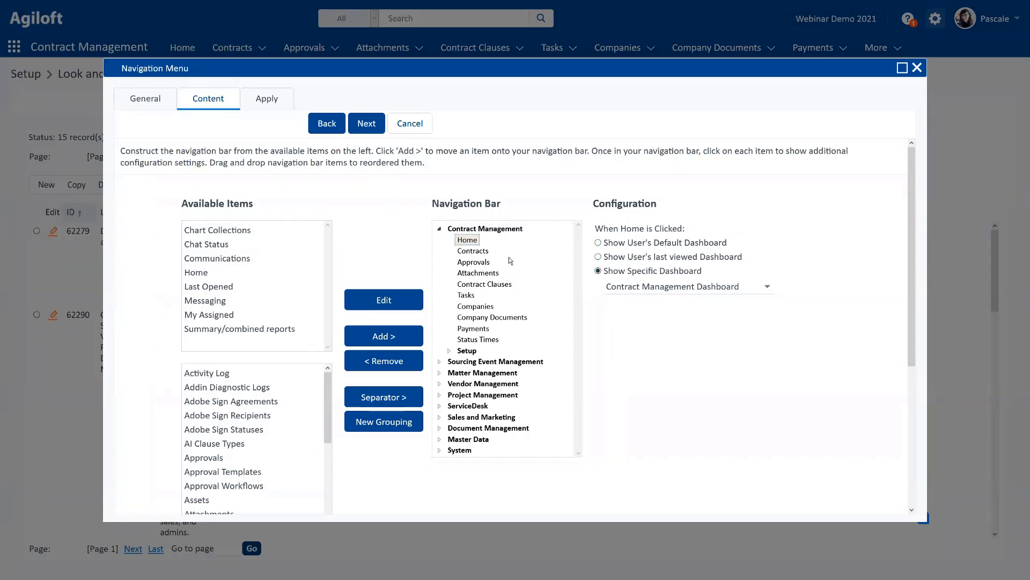
{"action": "left_click", "coordinate": [477, 252]}
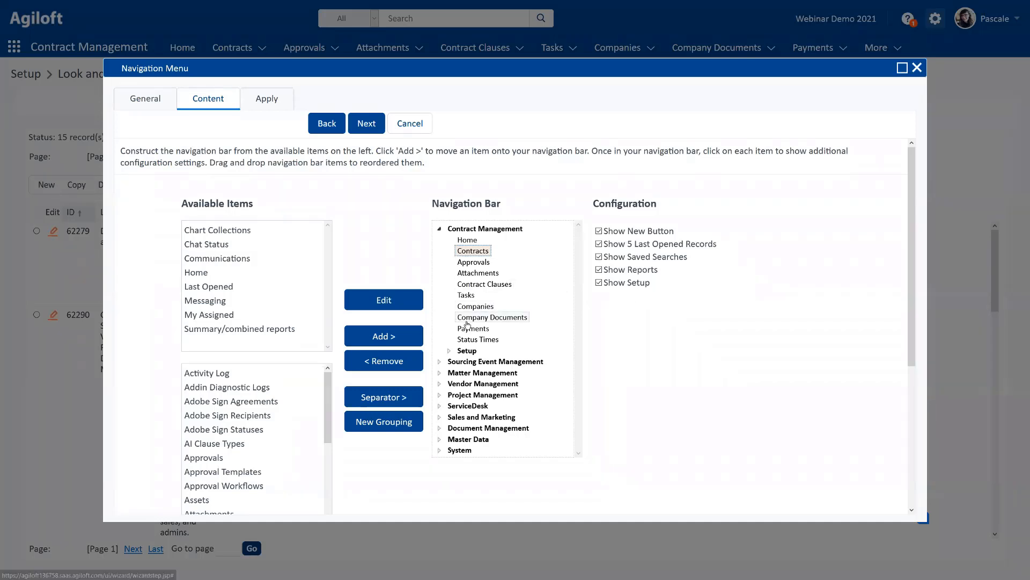
Inspect the configuration and tables of the Setup subgroup within Contract Management, and collapse both groupings.
{"action": "left_click", "coordinate": [466, 350]}
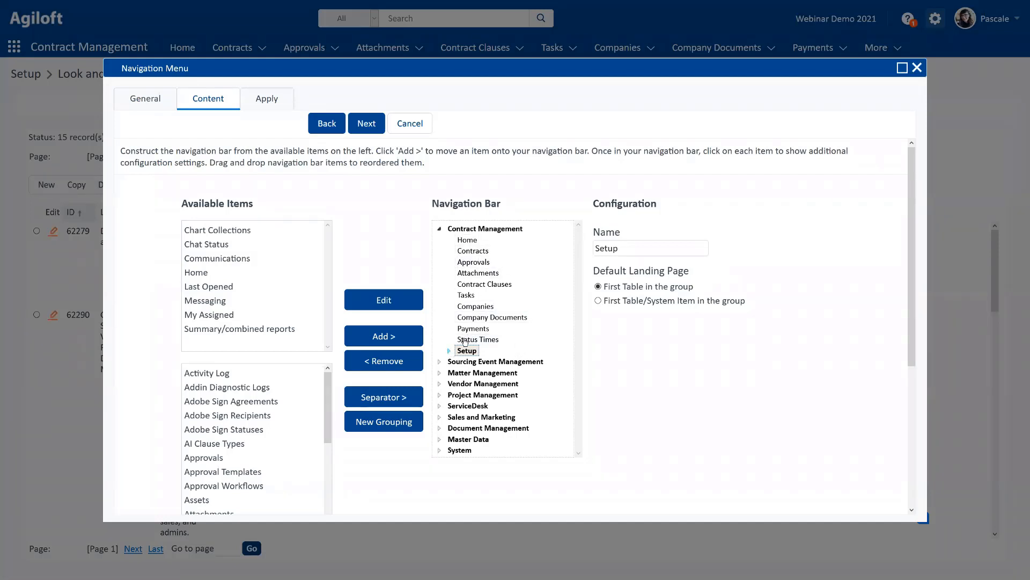
{"action": "left_click", "coordinate": [450, 350]}
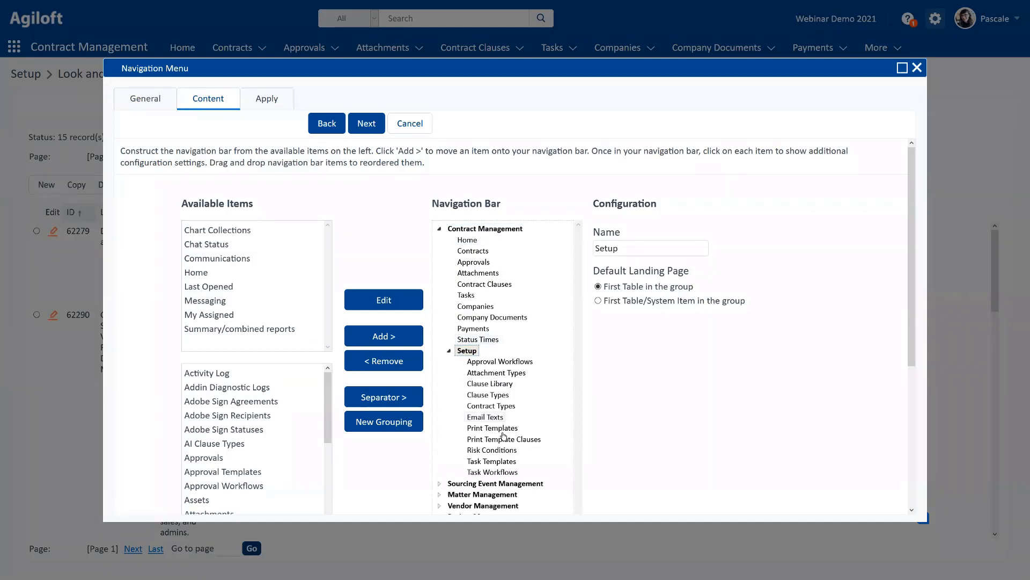
{"action": "left_click", "coordinate": [449, 351]}
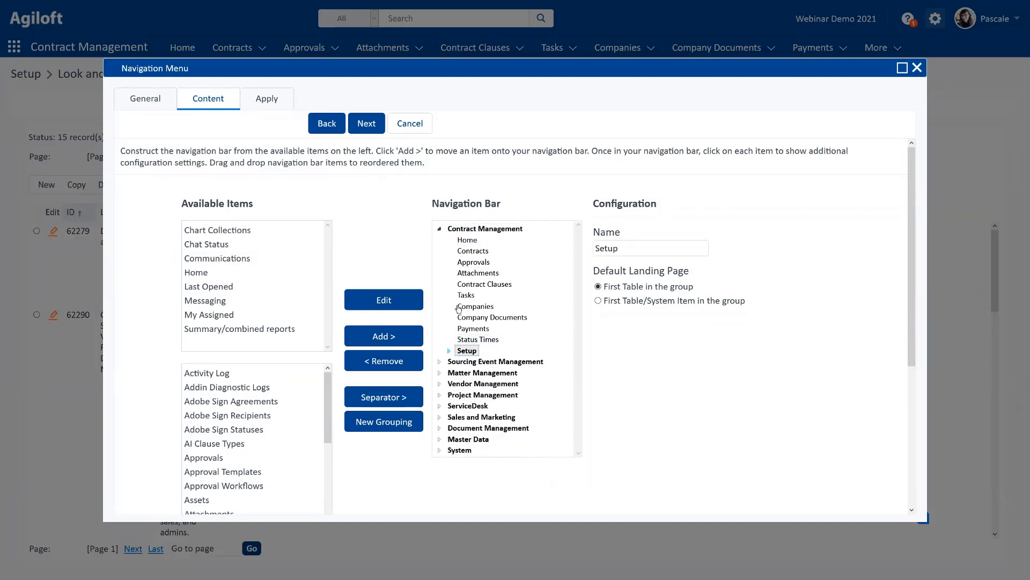
{"action": "left_click", "coordinate": [437, 228]}
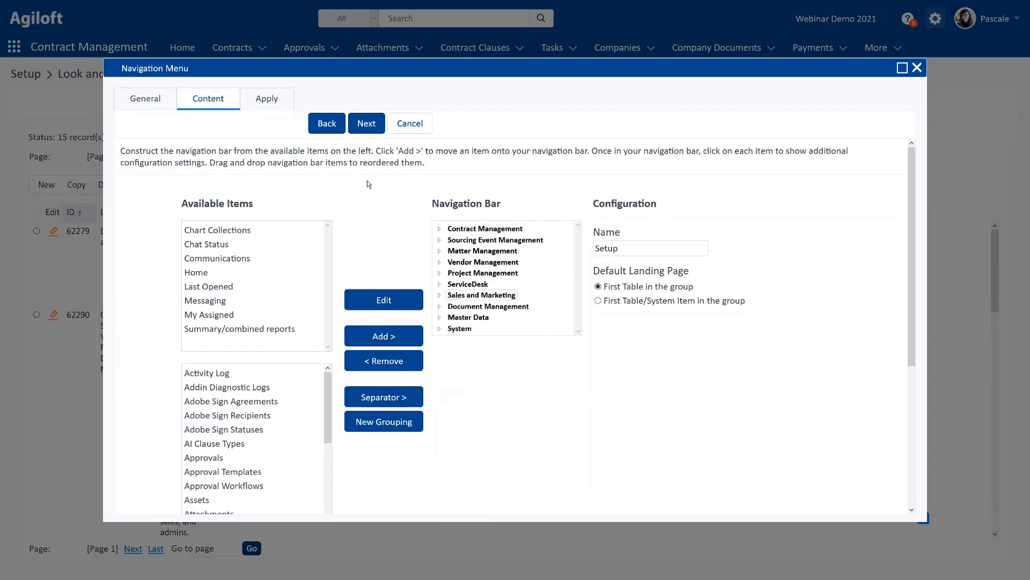
Review the Default admin navigation menu's default team settings and Push to users options, and leave without saving.
{"action": "left_click", "coordinate": [267, 100]}
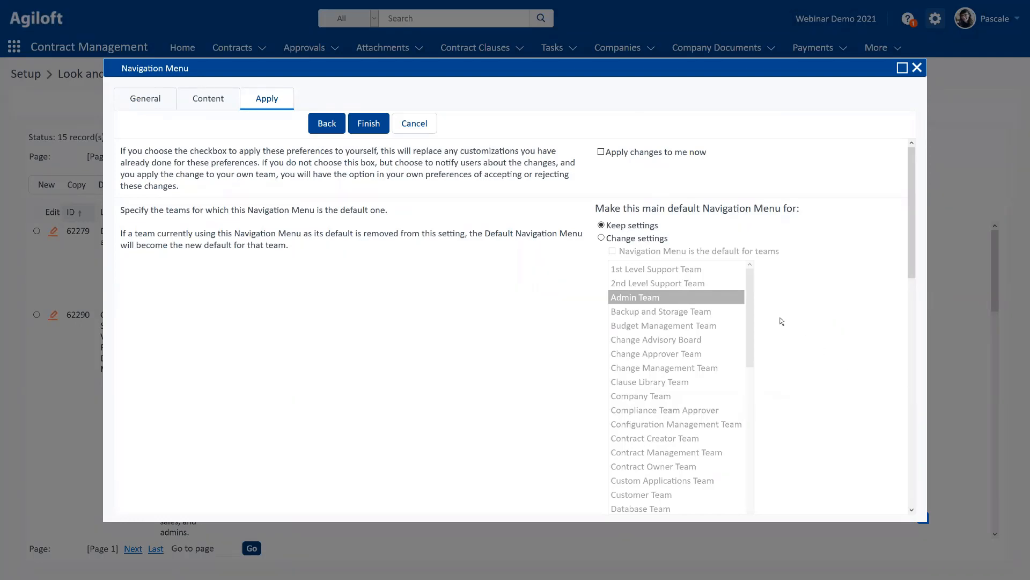
{"action": "scroll", "coordinate": [676, 278], "scroll_direction": "down", "scroll_amount": 1}
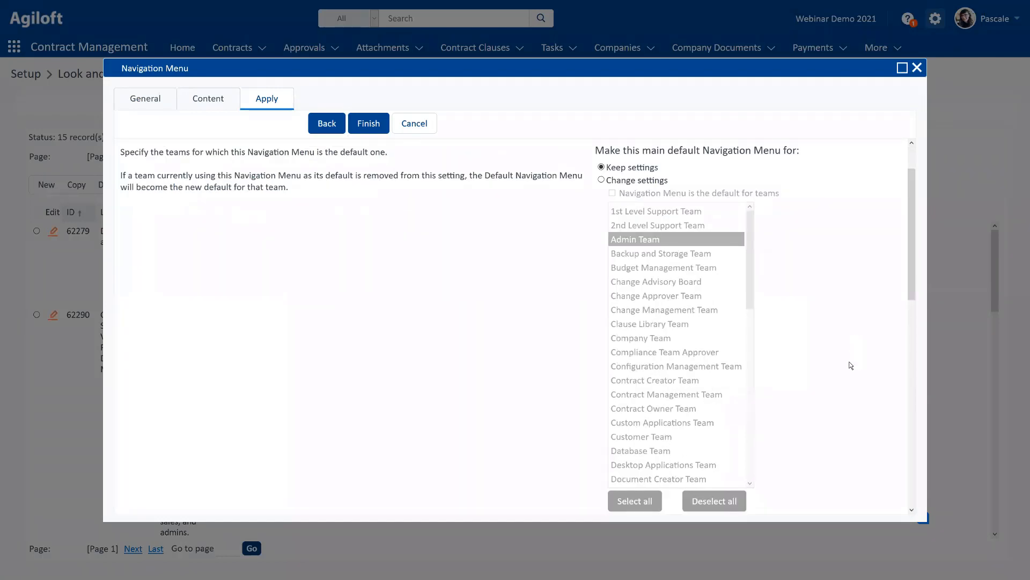
{"action": "scroll", "coordinate": [849, 367], "scroll_direction": "down", "scroll_amount": 4}
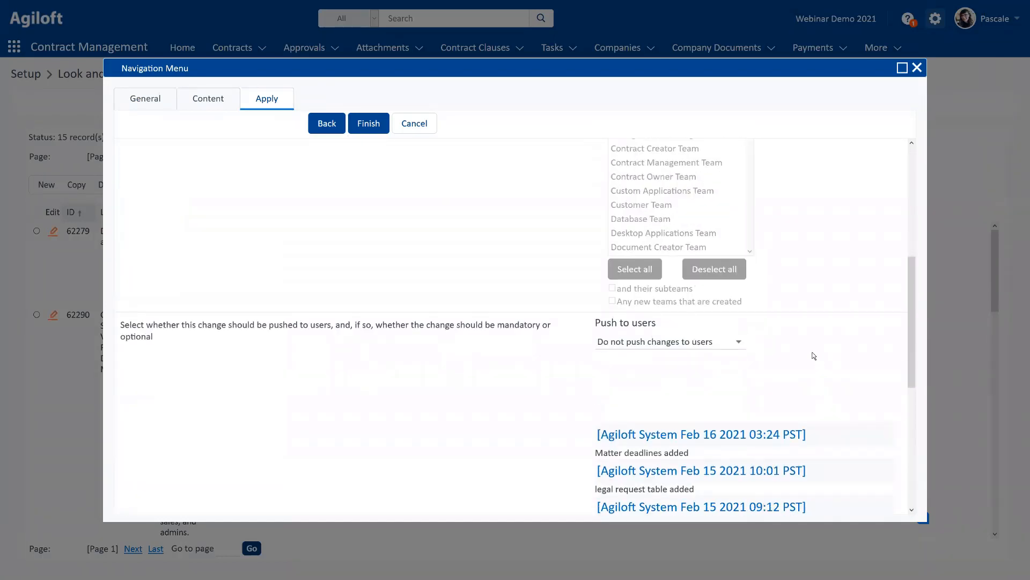
{"action": "scroll", "coordinate": [808, 346], "scroll_direction": "down", "scroll_amount": 1}
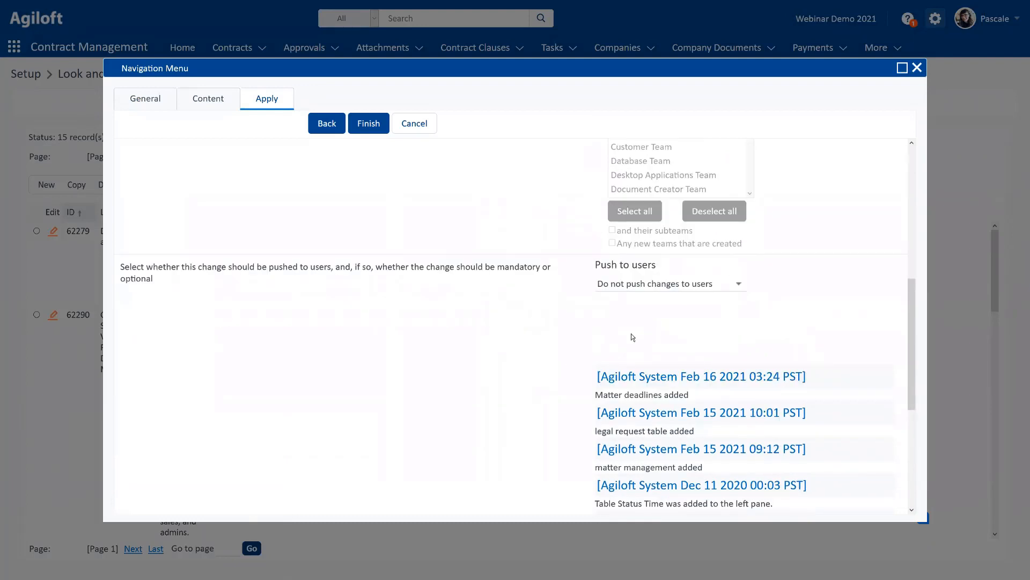
{"action": "left_click", "coordinate": [640, 288]}
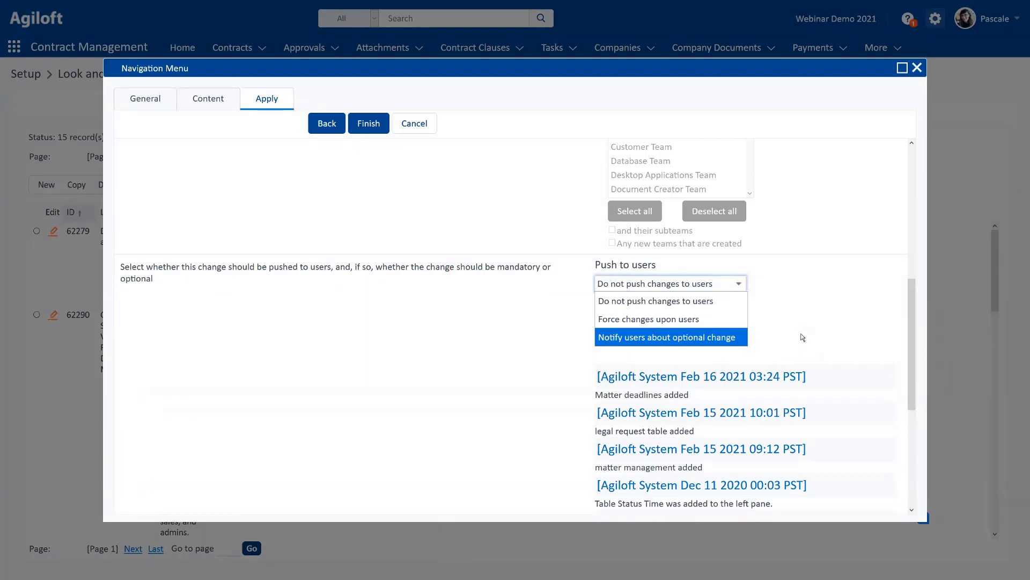
{"action": "left_click", "coordinate": [802, 337]}
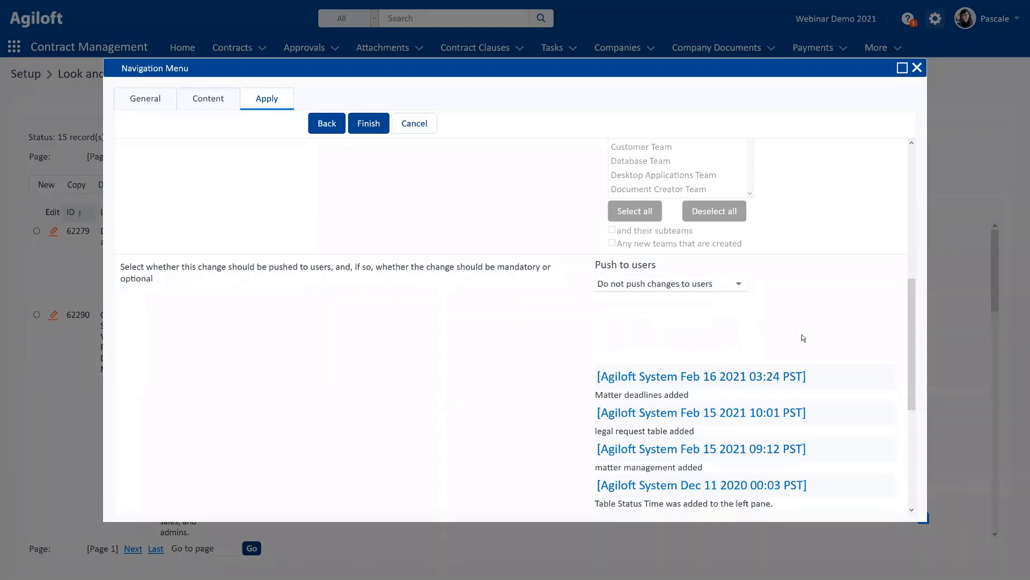
{"action": "scroll", "coordinate": [782, 320], "scroll_direction": "up", "scroll_amount": 6}
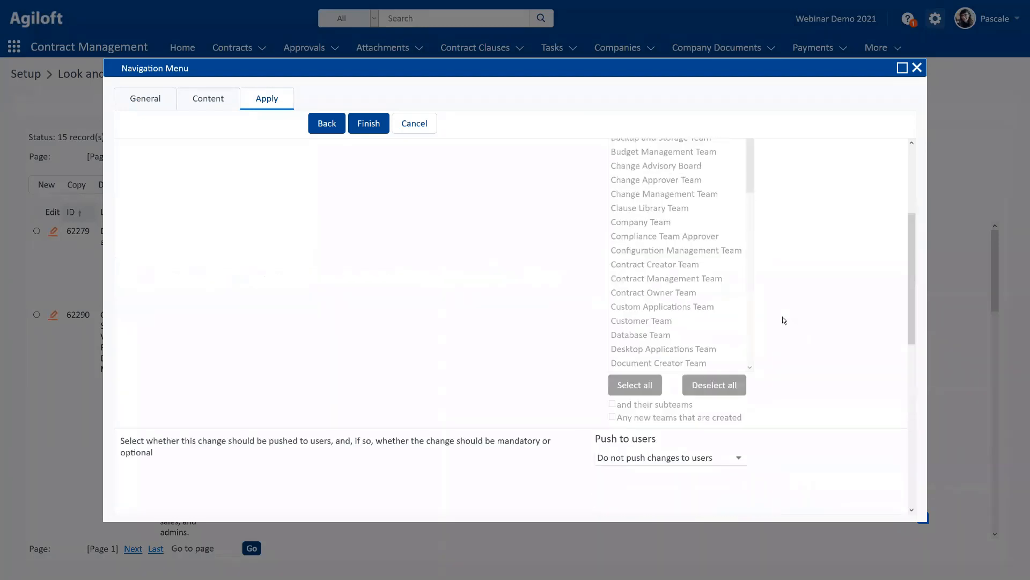
{"action": "left_click", "coordinate": [416, 126]}
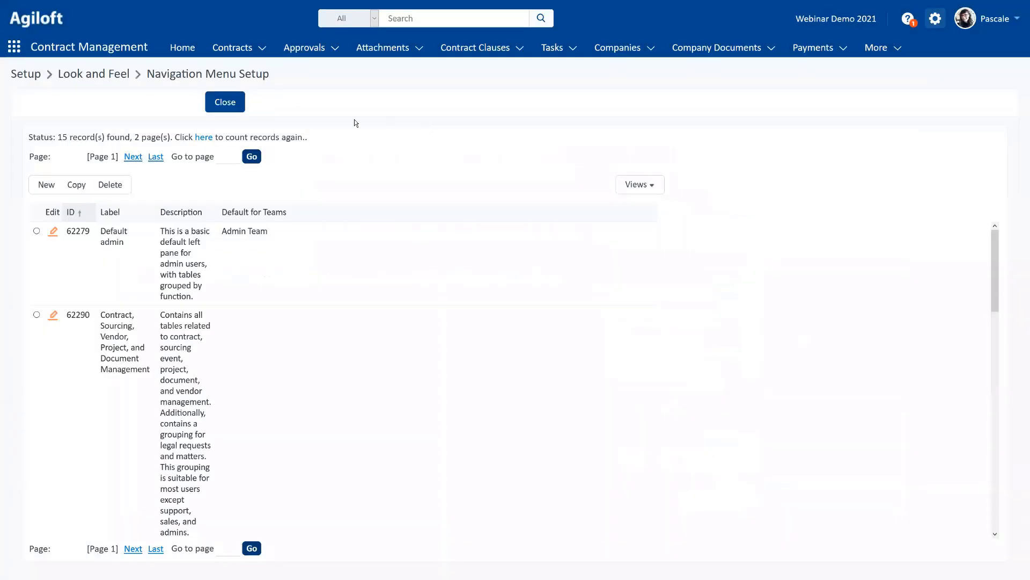
Return to the Contract Management home dashboard and open the personal Navigation Menu Setup from the user preferences.
{"action": "left_click", "coordinate": [181, 48]}
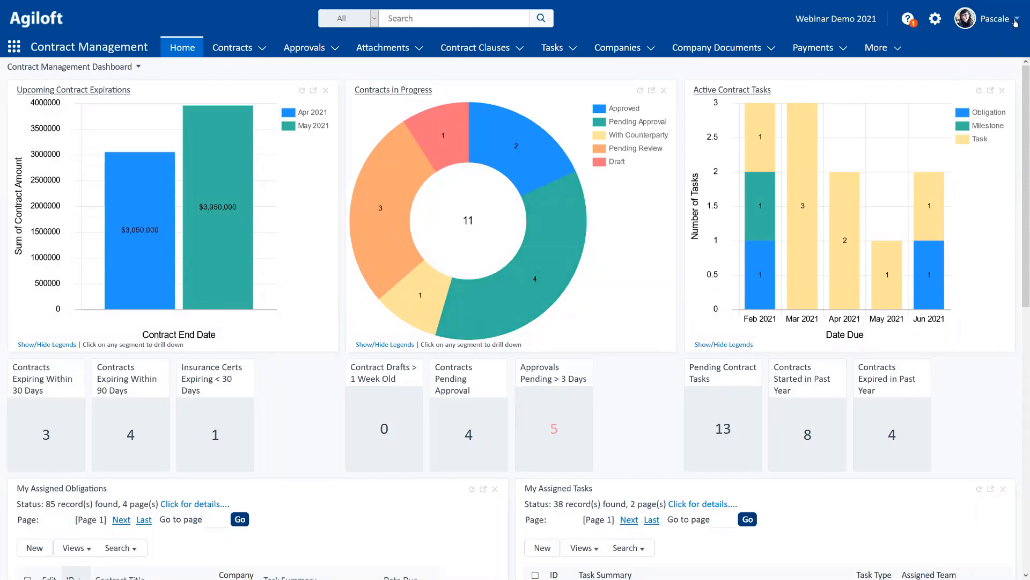
{"action": "left_click", "coordinate": [1014, 24]}
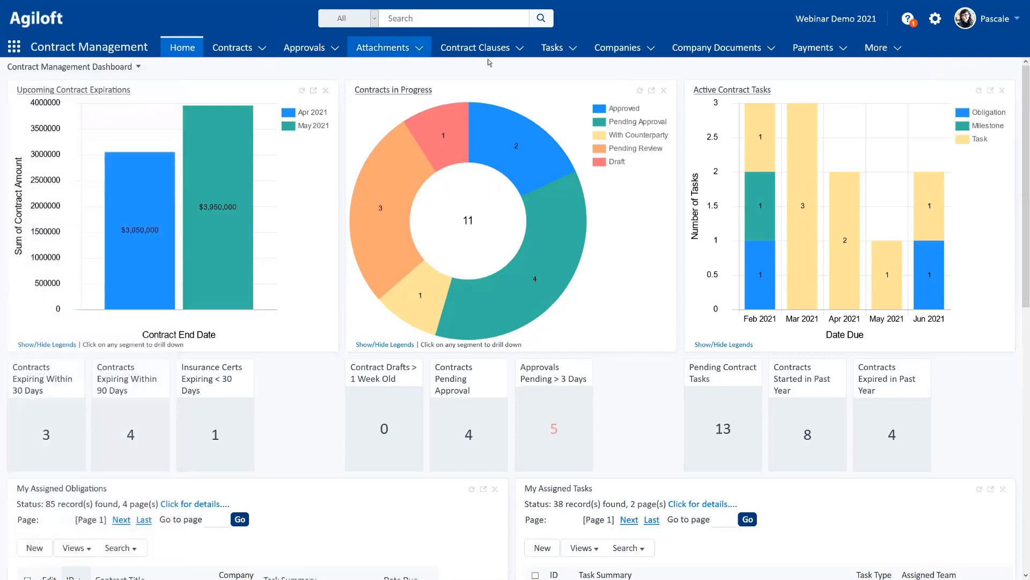
{"action": "mouse_move", "coordinate": [966, 18]}
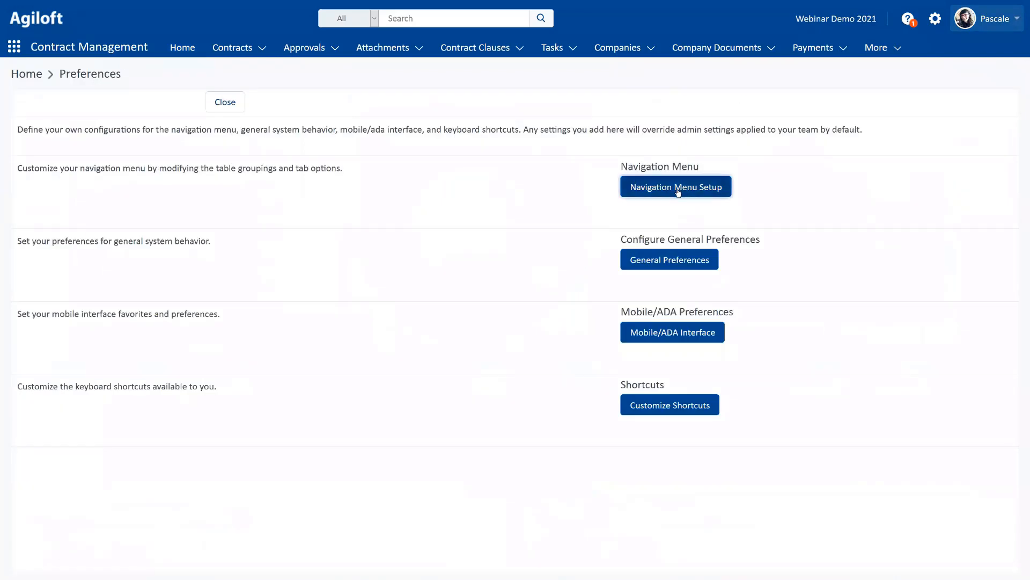
{"action": "left_click", "coordinate": [678, 192]}
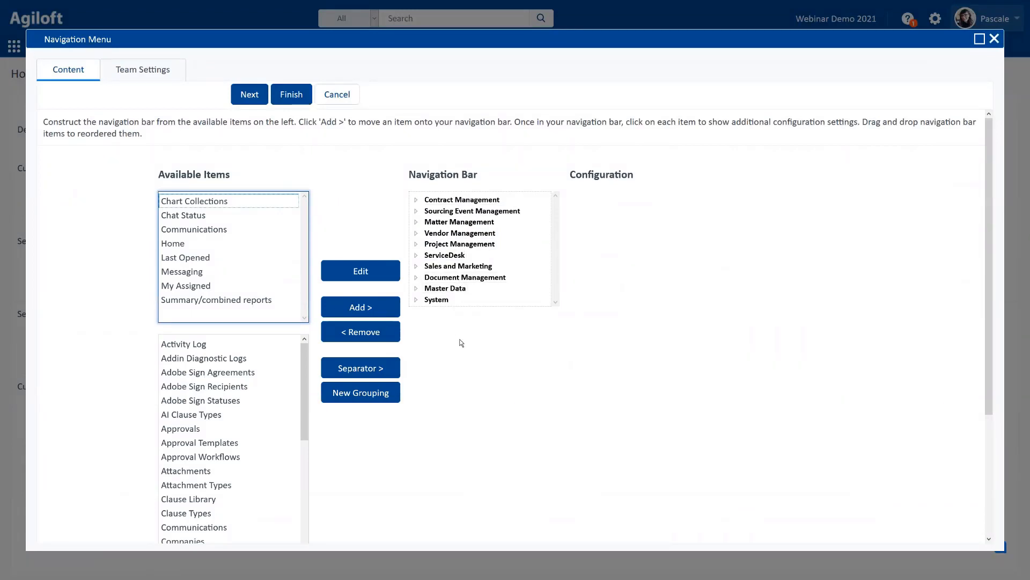
Create a new navigation bar grouping named with the user's first name in the possessive, followed by "Stuff".
{"action": "left_click", "coordinate": [376, 393]}
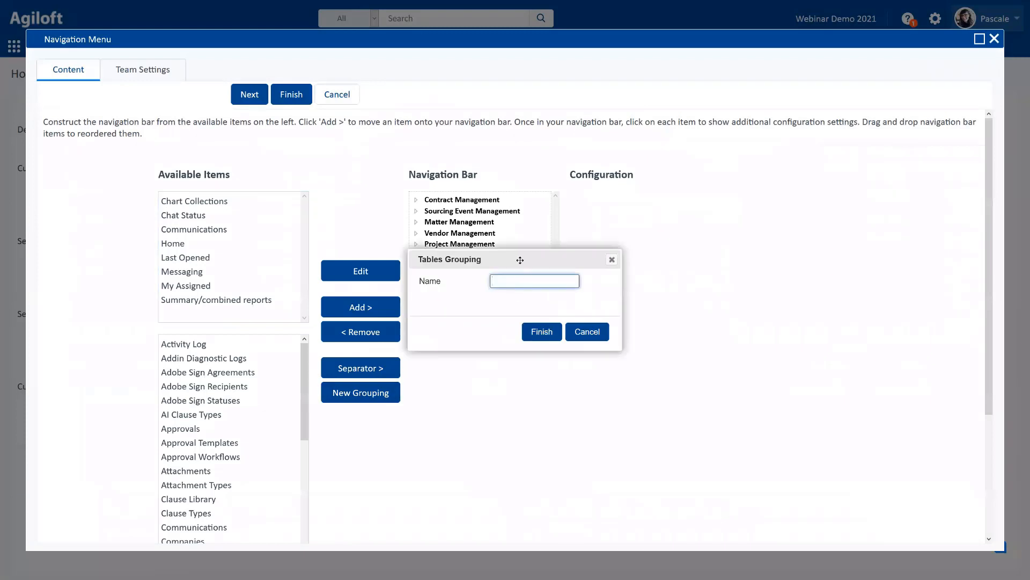
{"action": "left_click", "coordinate": [527, 282]}
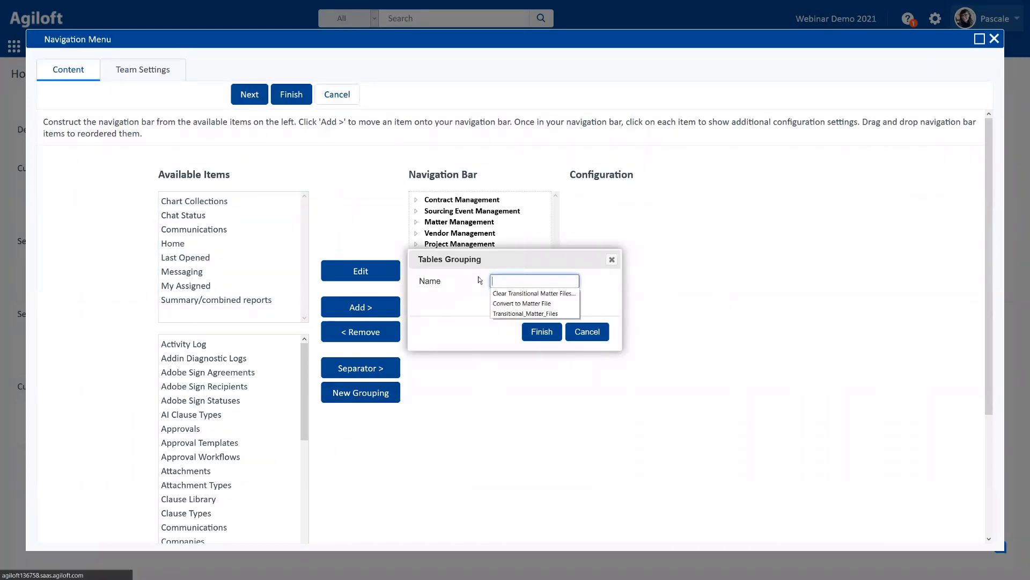
{"action": "type", "text": "Pascale's Stuff"}
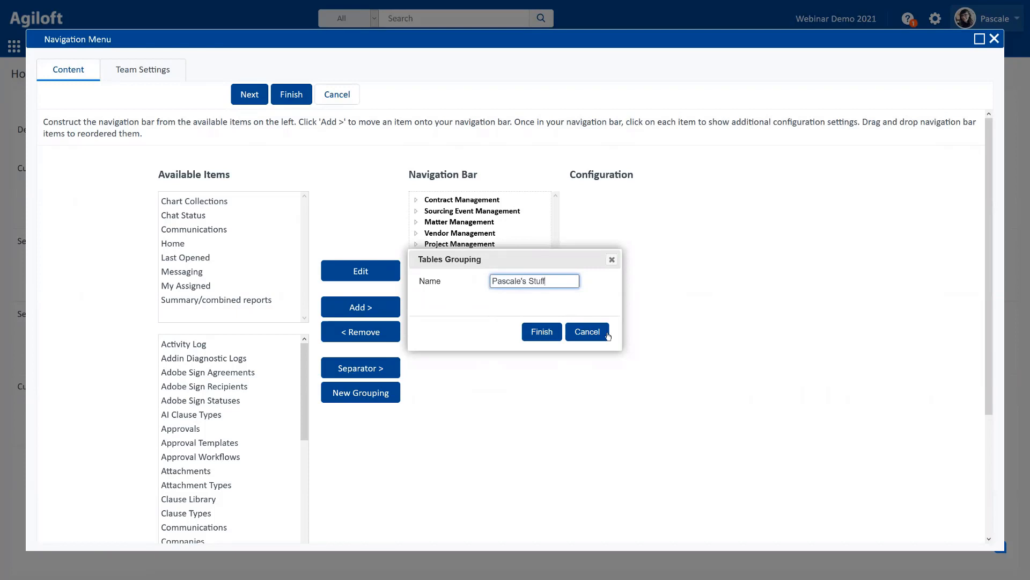
{"action": "left_click", "coordinate": [554, 332]}
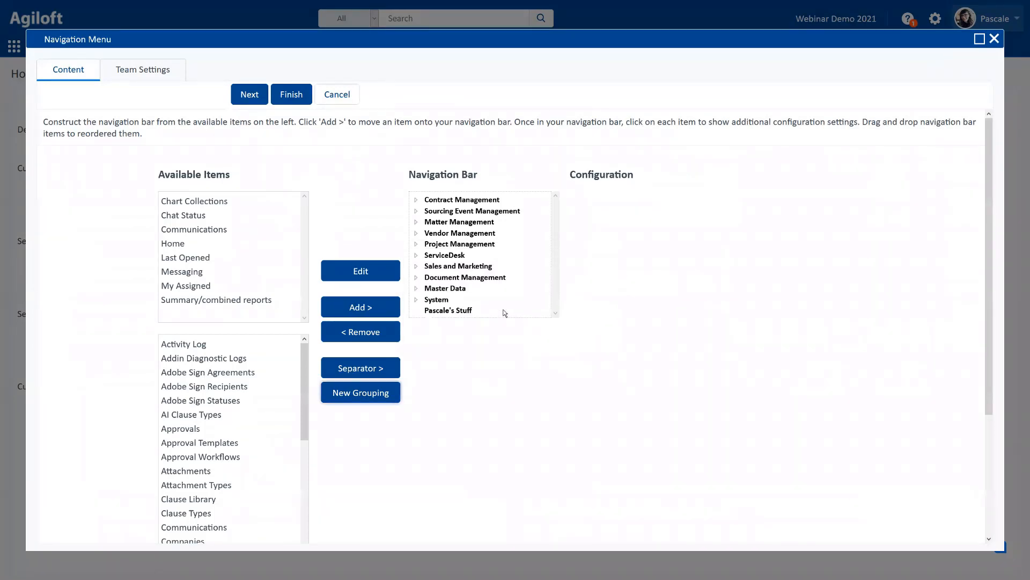
Add the Home item and the Contracts table to the new personal grouping.
{"action": "left_click", "coordinate": [469, 311]}
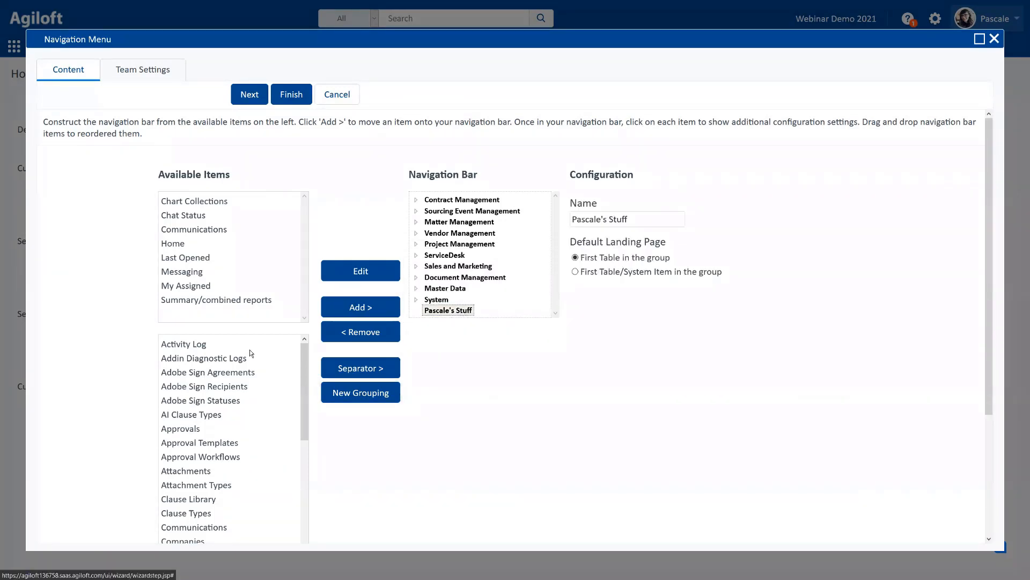
{"action": "left_click", "coordinate": [173, 244]}
{"action": "left_click", "coordinate": [375, 307]}
{"action": "left_click", "coordinate": [417, 311]}
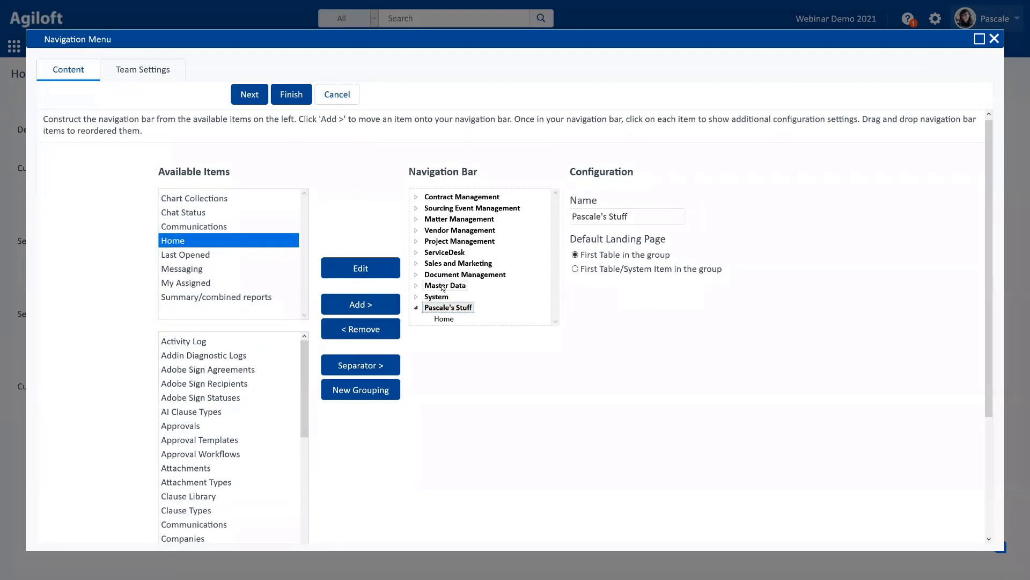
{"action": "scroll", "coordinate": [348, 296], "scroll_direction": "down", "scroll_amount": 2}
{"action": "scroll", "coordinate": [267, 296], "scroll_direction": "down", "scroll_amount": 2}
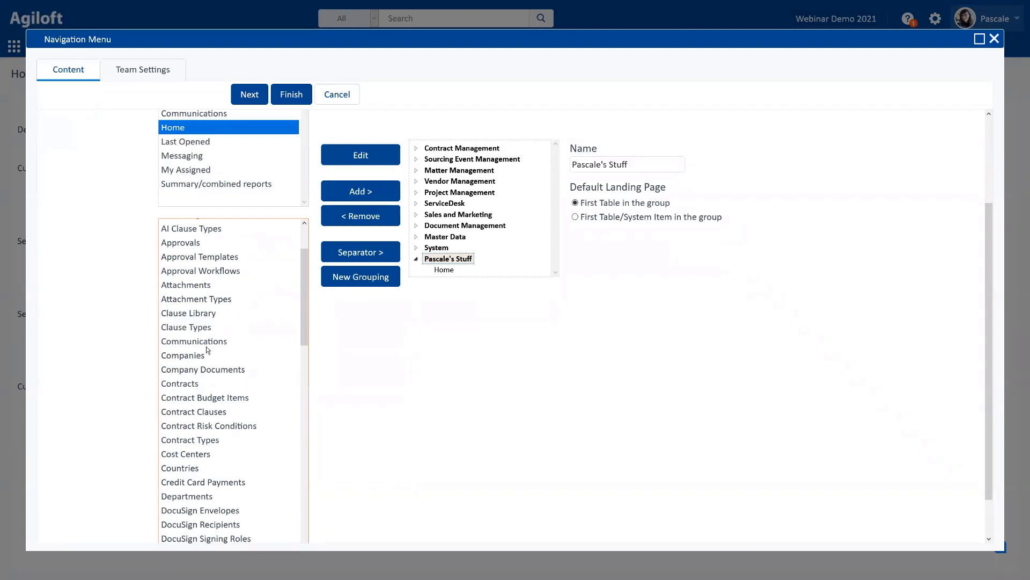
{"action": "left_click", "coordinate": [192, 383]}
{"action": "left_click", "coordinate": [360, 191]}
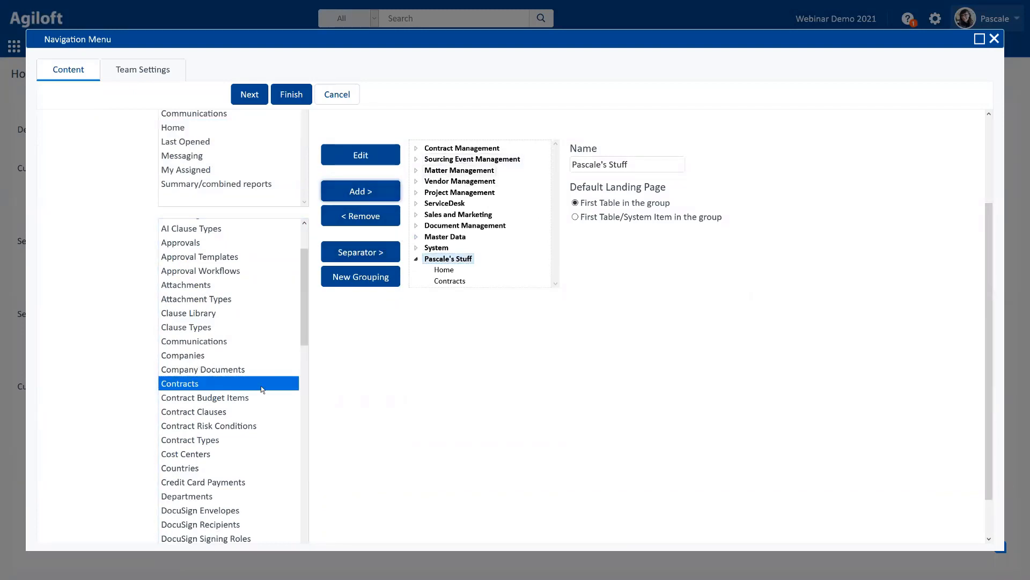
Add the Sourcing Events and Vendor Profiles tables to the personal grouping.
{"action": "scroll", "coordinate": [215, 425], "scroll_direction": "down", "scroll_amount": 2}
{"action": "scroll", "coordinate": [214, 426], "scroll_direction": "down", "scroll_amount": 8}
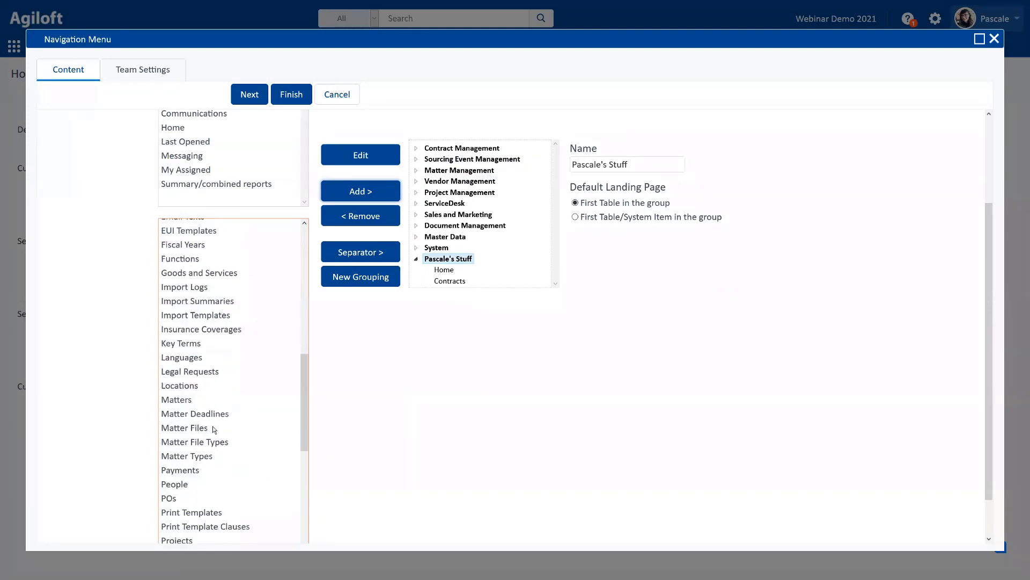
{"action": "scroll", "coordinate": [214, 452], "scroll_direction": "down", "scroll_amount": 3}
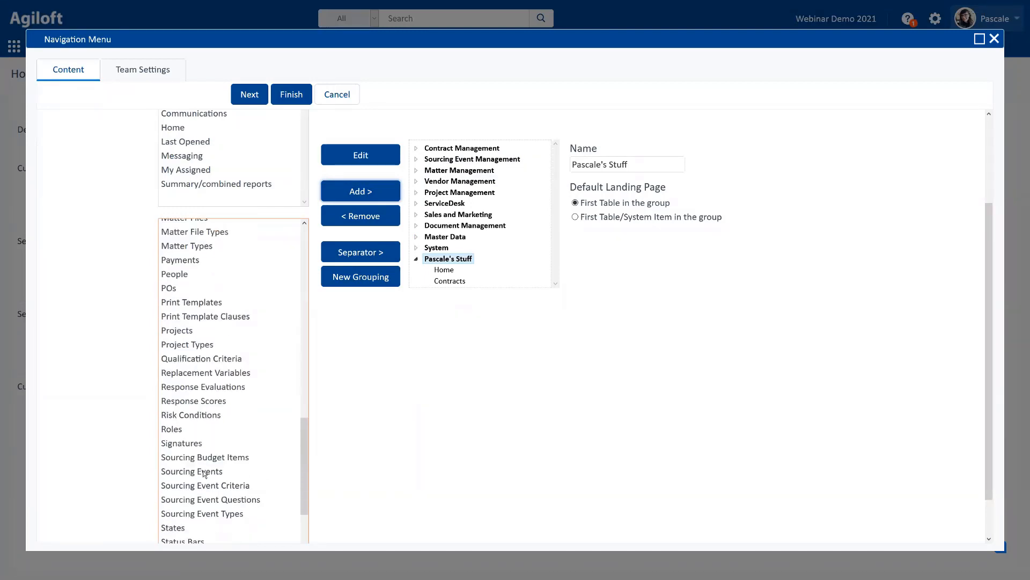
{"action": "left_click", "coordinate": [204, 472]}
{"action": "left_click", "coordinate": [371, 192]}
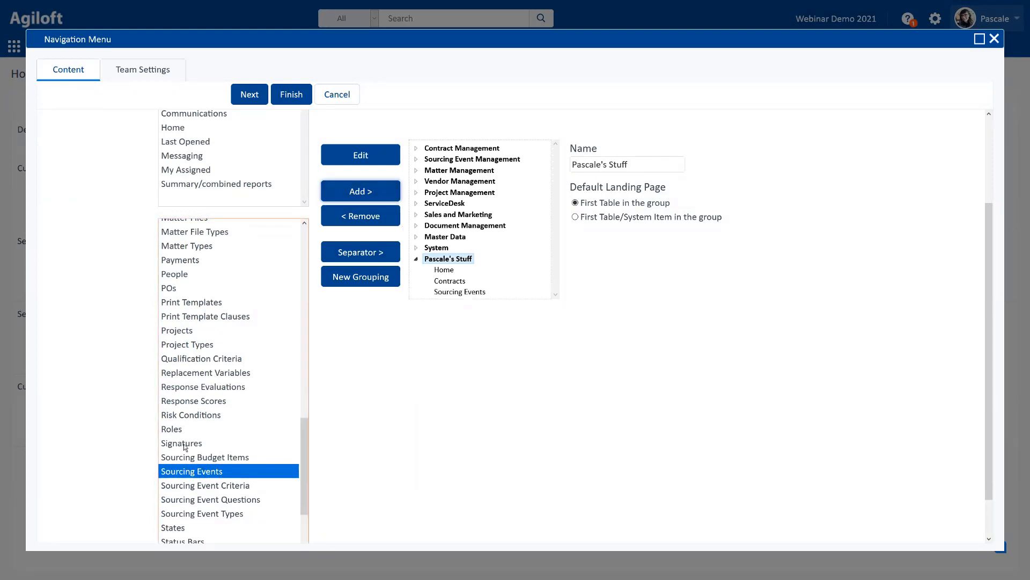
{"action": "scroll", "coordinate": [197, 424], "scroll_direction": "up", "scroll_amount": 4}
{"action": "scroll", "coordinate": [204, 429], "scroll_direction": "down", "scroll_amount": 8}
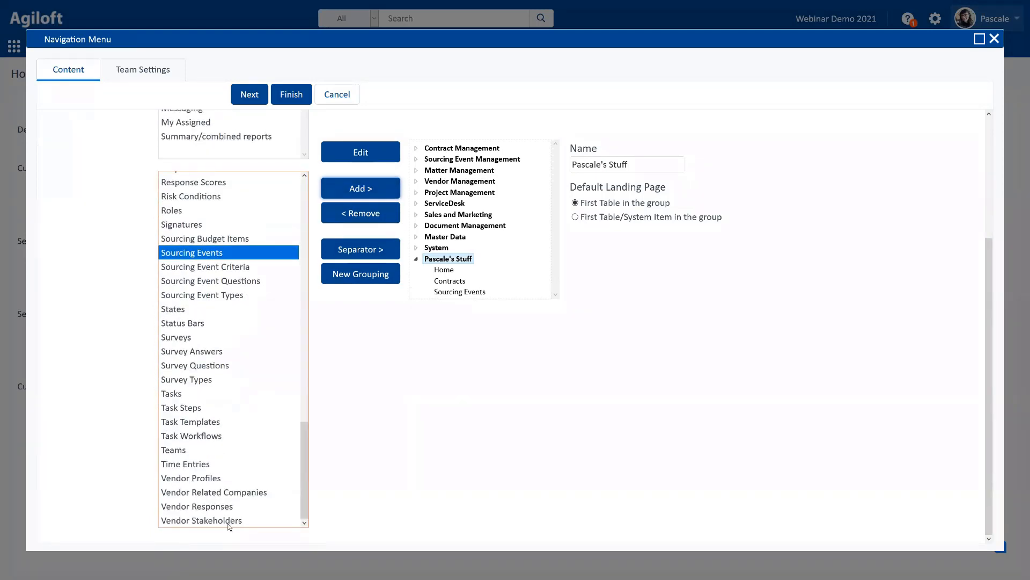
{"action": "left_click", "coordinate": [203, 479]}
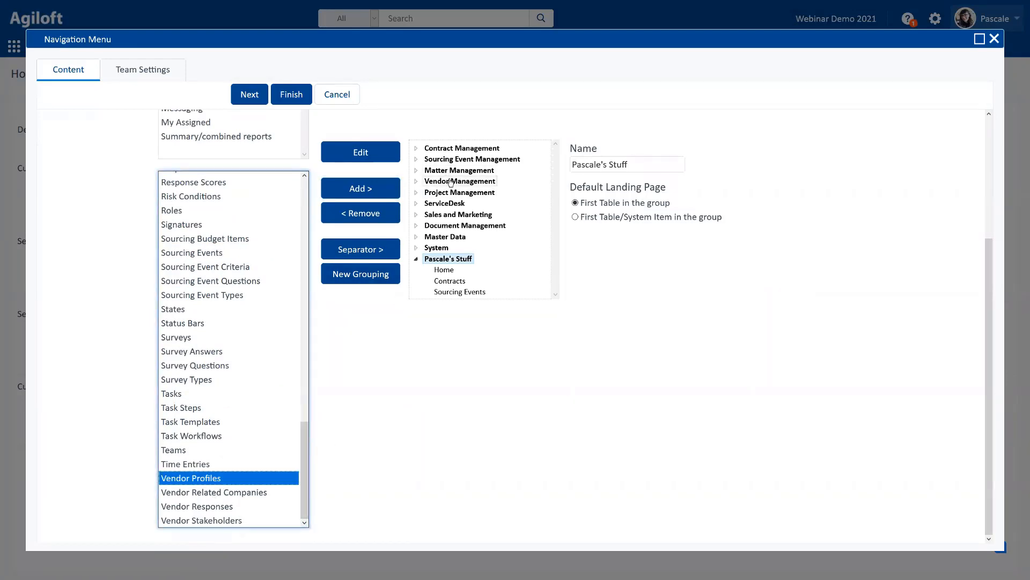
{"action": "left_click", "coordinate": [360, 188]}
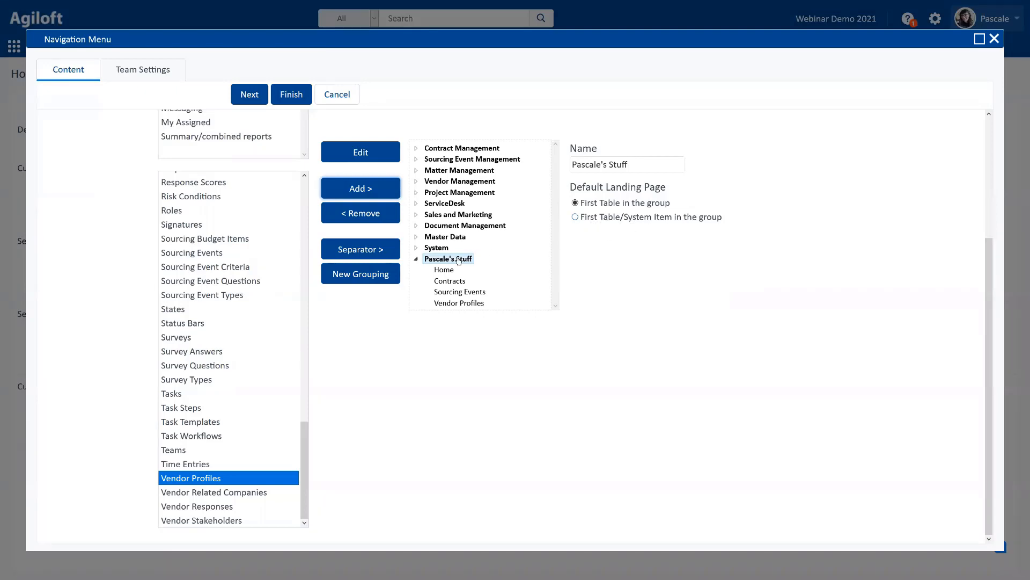
Turn on Show 5 Last Opened Records for Contracts, Sourcing Events and Vendor Profiles in the personal grouping.
{"action": "left_click", "coordinate": [445, 270]}
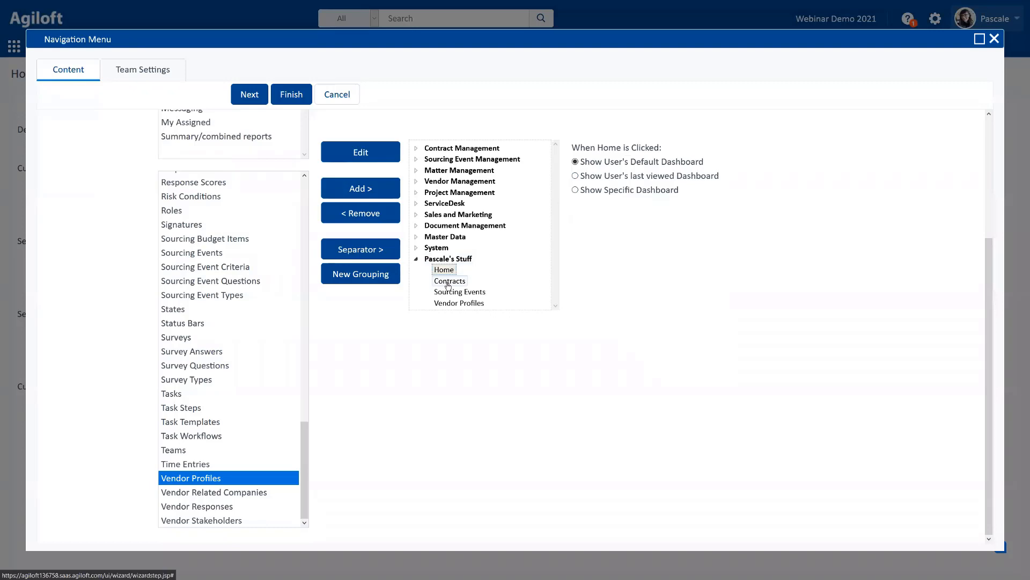
{"action": "left_click", "coordinate": [448, 283]}
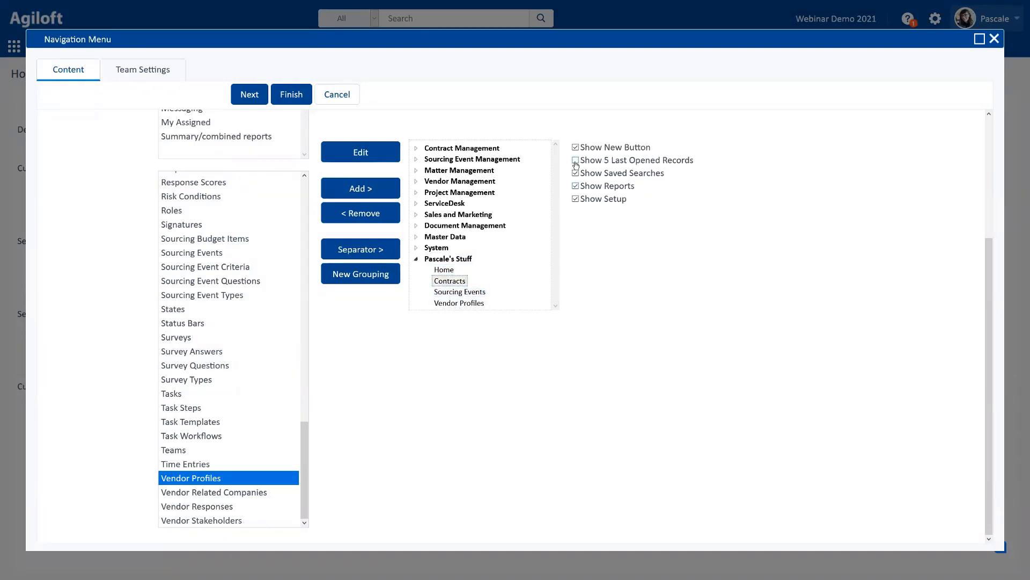
{"action": "left_click", "coordinate": [475, 294]}
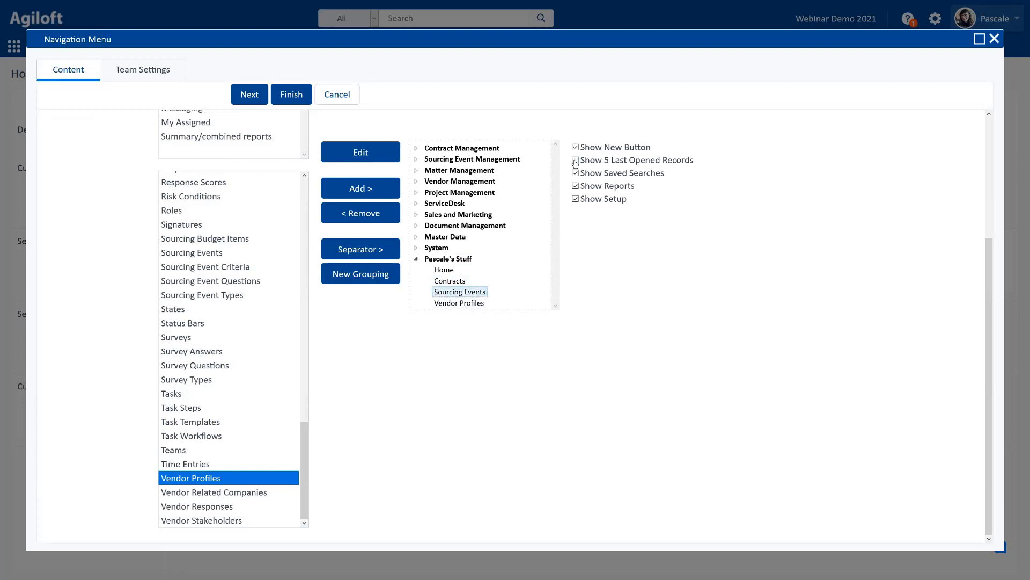
{"action": "left_click", "coordinate": [473, 302]}
{"action": "left_click", "coordinate": [576, 161]}
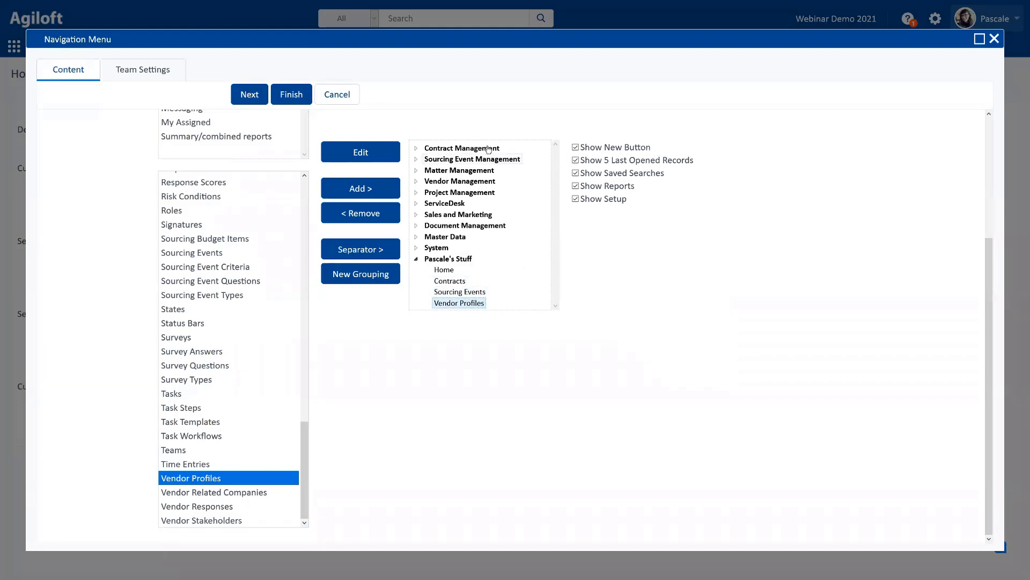
Save the personal navigation menu, leaving the preferences, and switch to the new personal grouping.
{"action": "left_click", "coordinate": [258, 96]}
{"action": "left_click", "coordinate": [286, 103]}
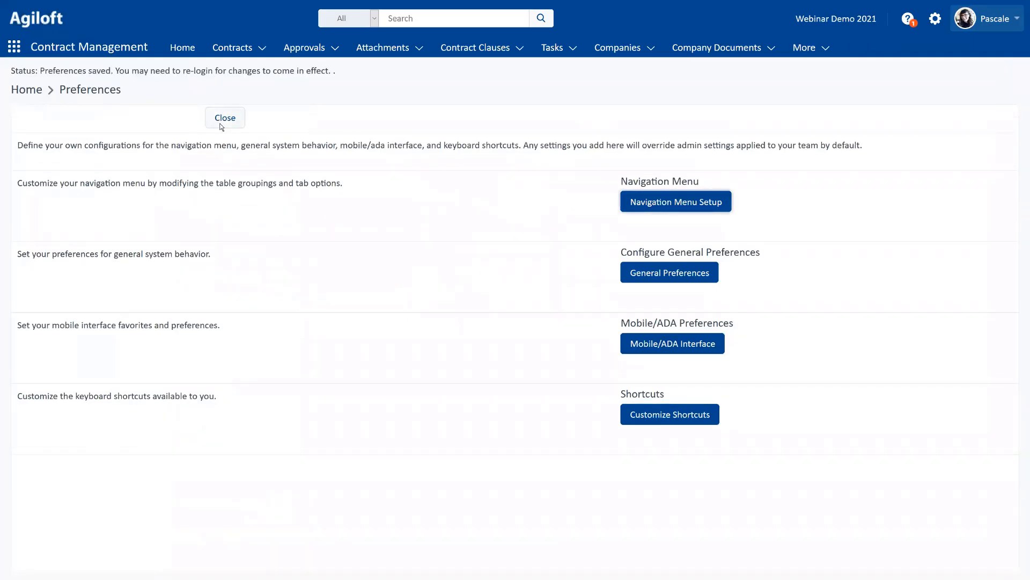
{"action": "left_click", "coordinate": [222, 125]}
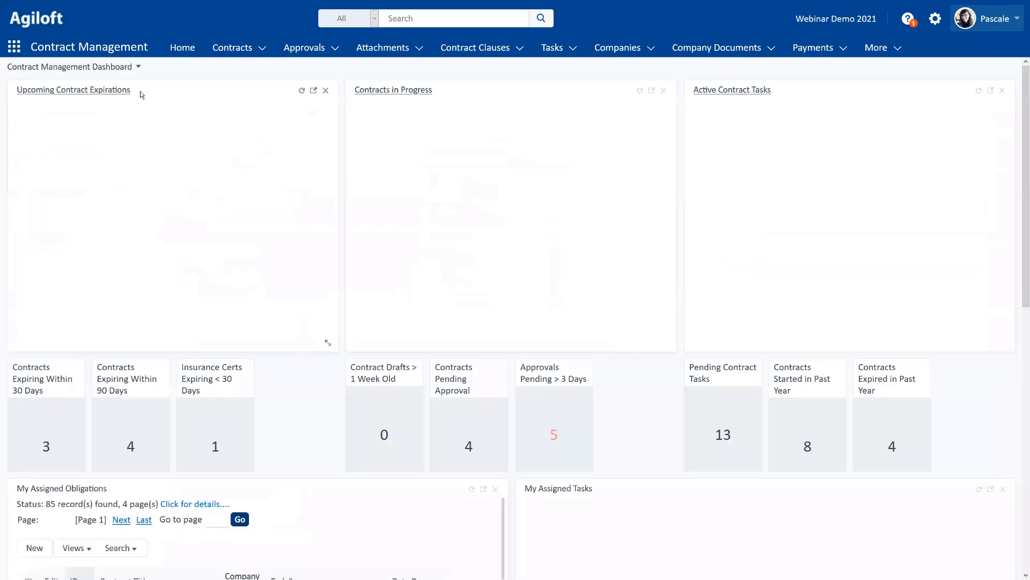
{"action": "left_click", "coordinate": [14, 47]}
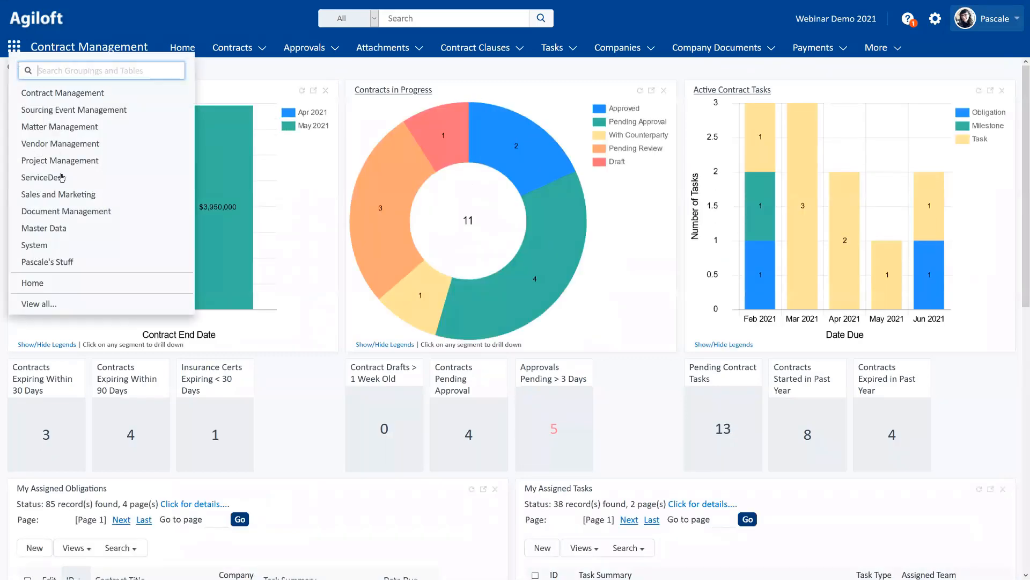
{"action": "left_click", "coordinate": [56, 263]}
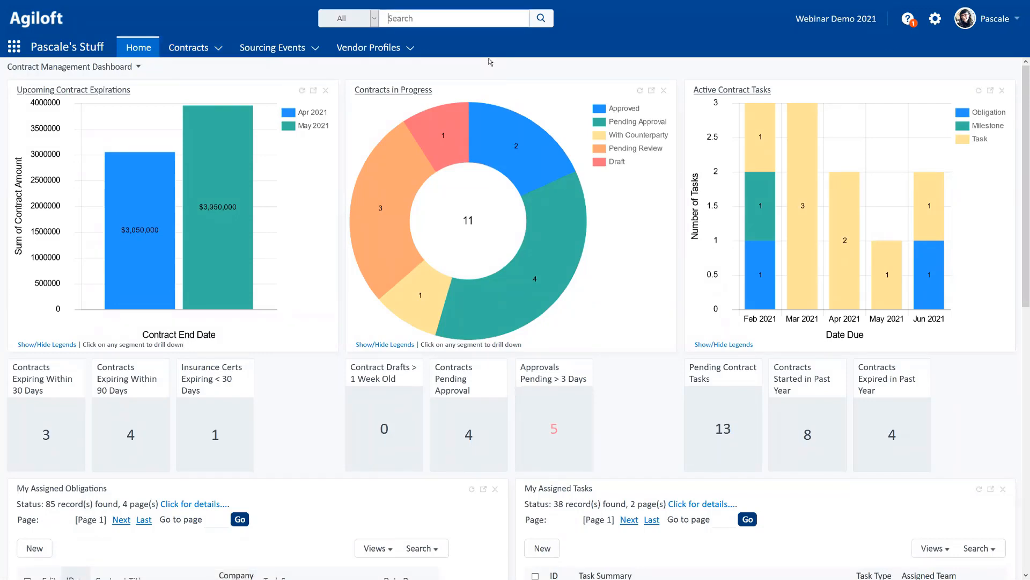
Limit the global search to the Companies table and set its scope back to All.
{"action": "key", "text": "shift+Tab"}
{"action": "key", "text": "alt+Down"}
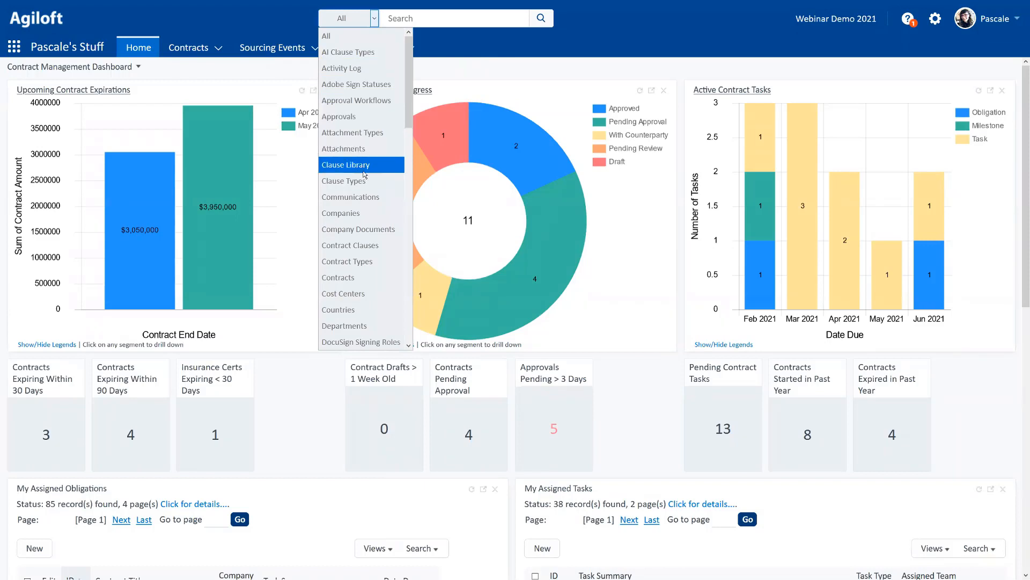
{"action": "left_click", "coordinate": [343, 214]}
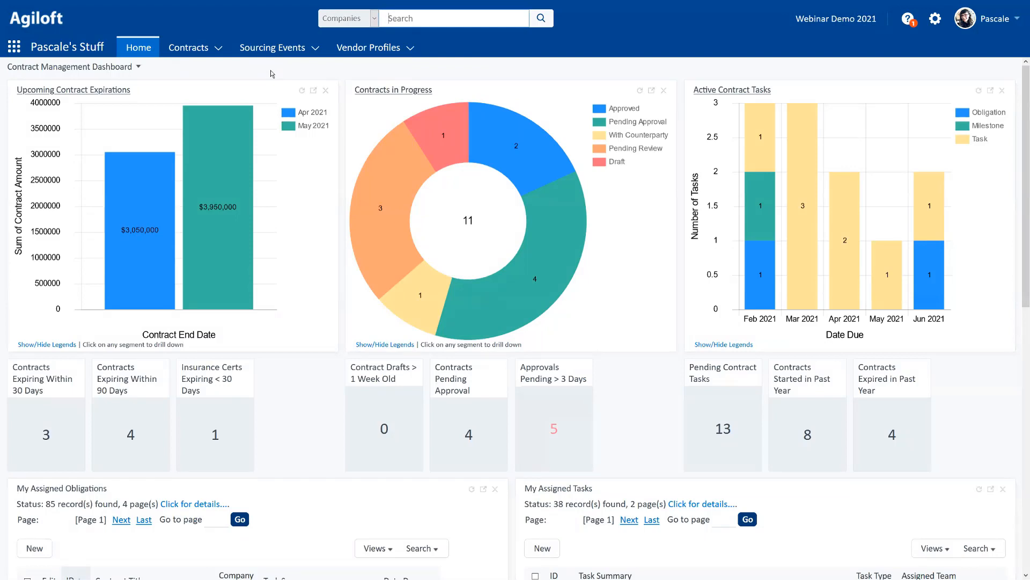
{"action": "left_click", "coordinate": [374, 18]}
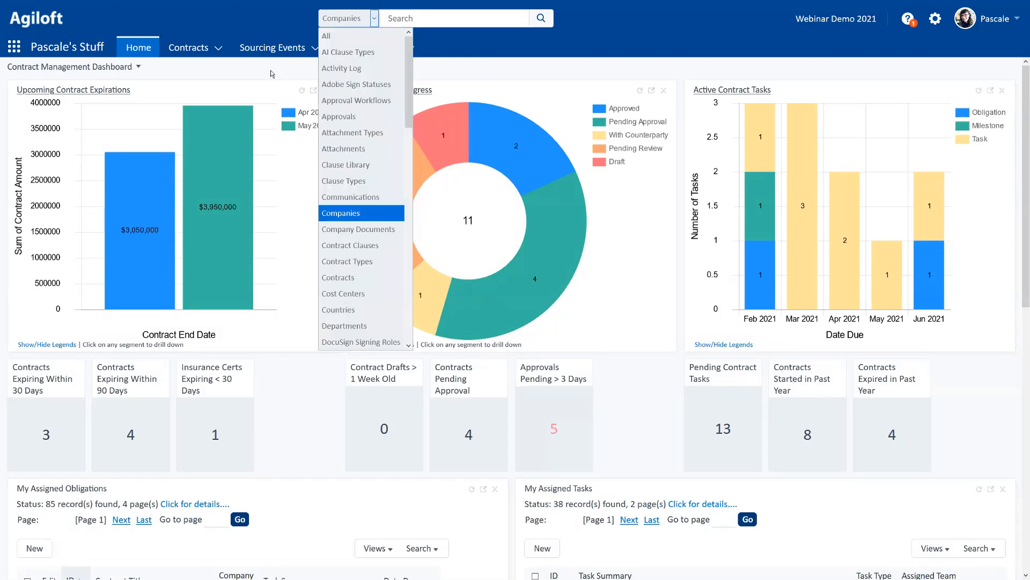
{"action": "left_click", "coordinate": [351, 37]}
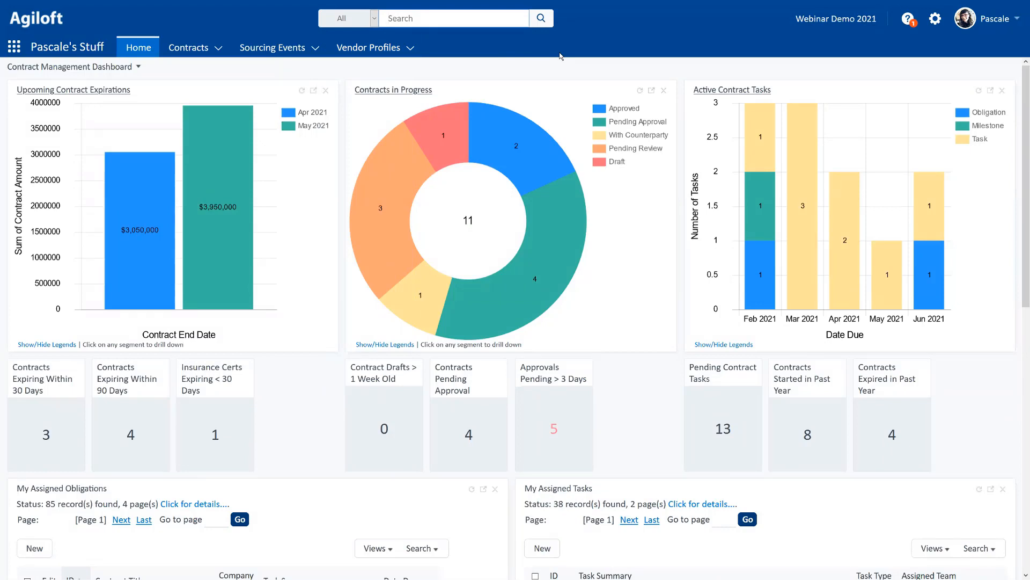
Search all tables for "acme" and review the results grouped by table.
{"action": "type", "text": "acme"}
{"action": "key", "text": "Return"}
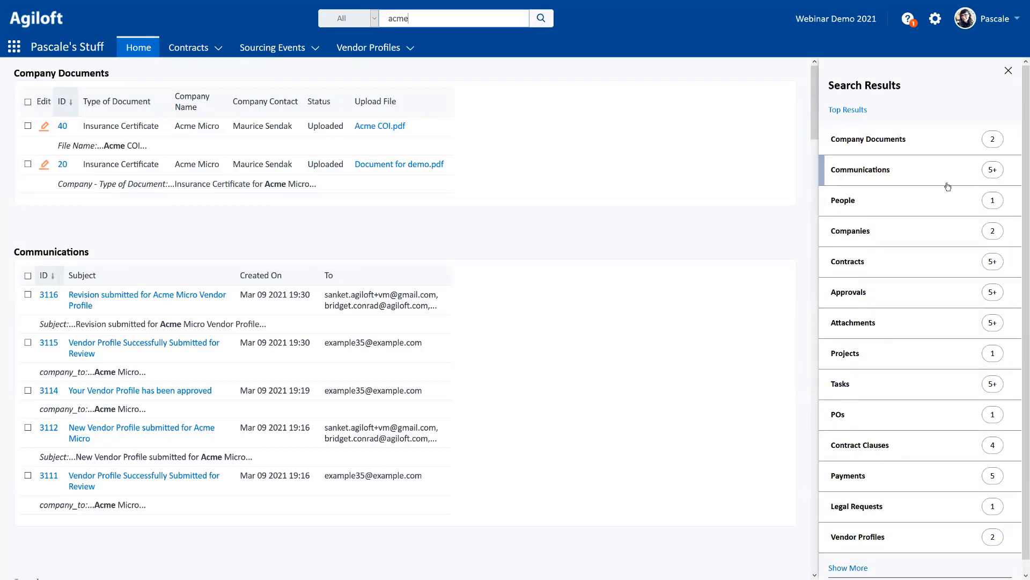
{"action": "scroll", "coordinate": [271, 182], "scroll_direction": "down", "scroll_amount": 1}
{"action": "scroll", "coordinate": [272, 182], "scroll_direction": "down", "scroll_amount": 6}
{"action": "scroll", "coordinate": [284, 192], "scroll_direction": "down", "scroll_amount": 8}
{"action": "scroll", "coordinate": [287, 211], "scroll_direction": "down", "scroll_amount": 3}
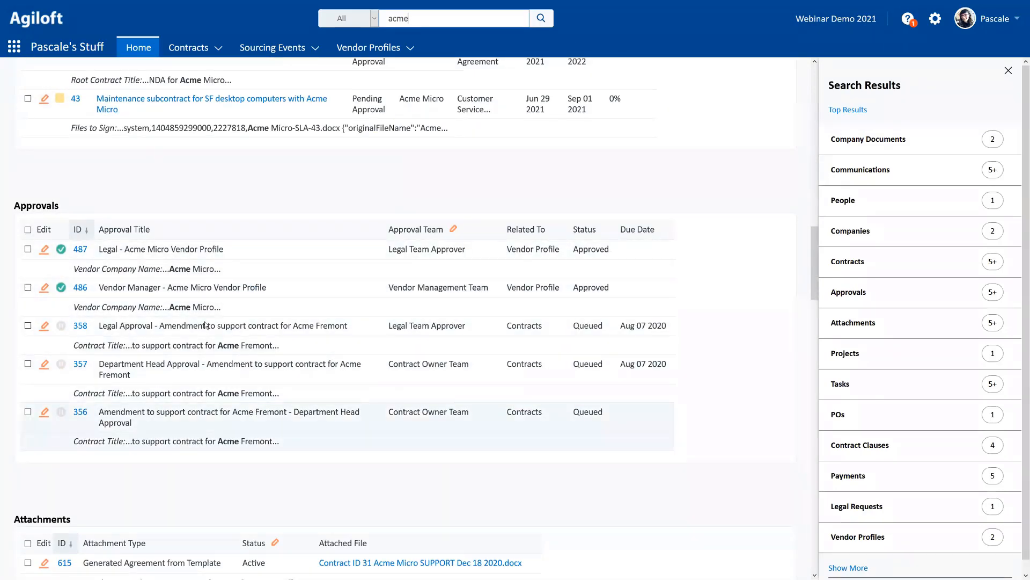
{"action": "scroll", "coordinate": [210, 340], "scroll_direction": "down", "scroll_amount": 1}
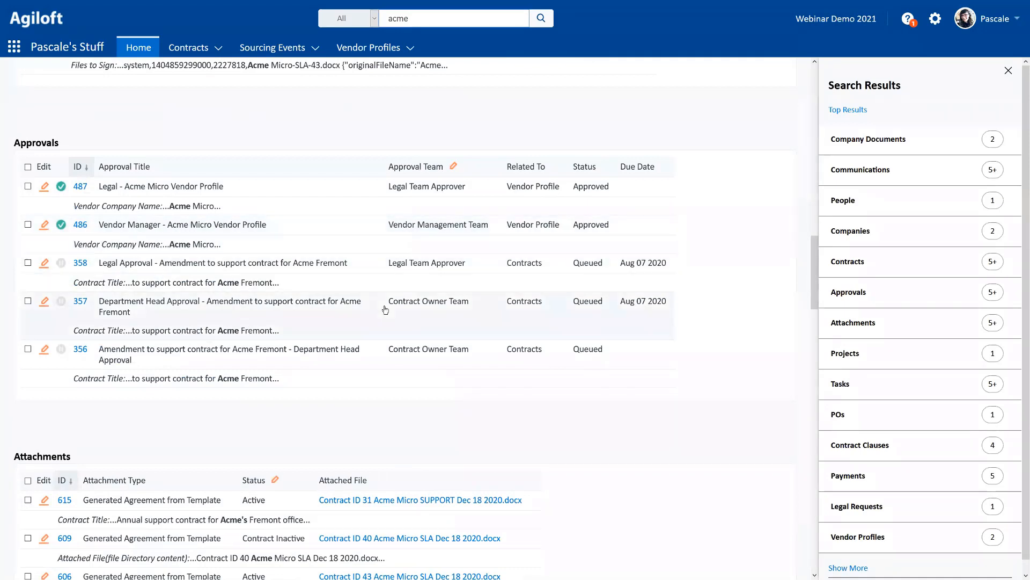
{"action": "scroll", "coordinate": [875, 277], "scroll_direction": "down", "scroll_amount": 1}
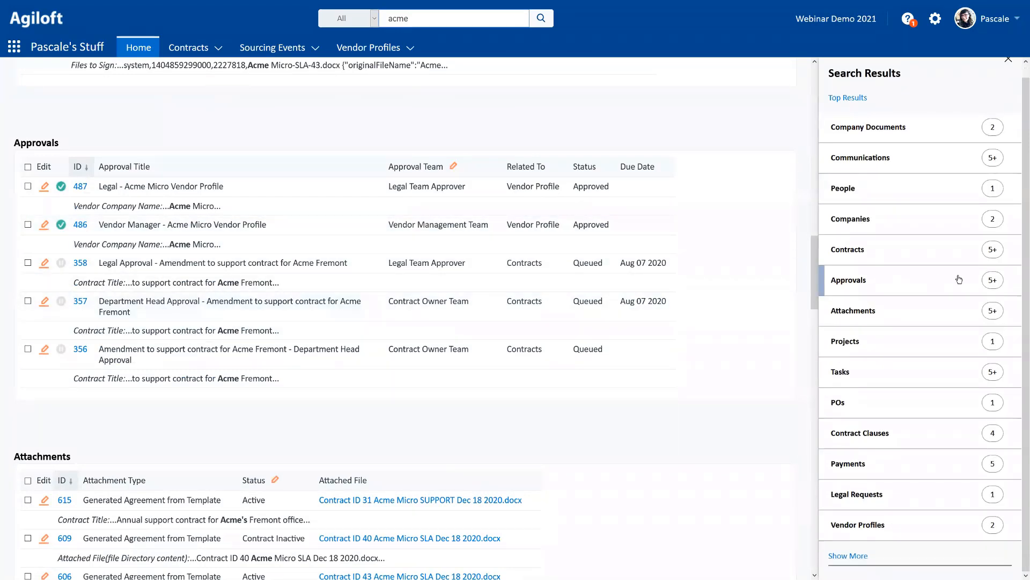
Narrow the acme search results to the Approvals table and filter them by the status Pending Approval.
{"action": "left_click", "coordinate": [864, 283]}
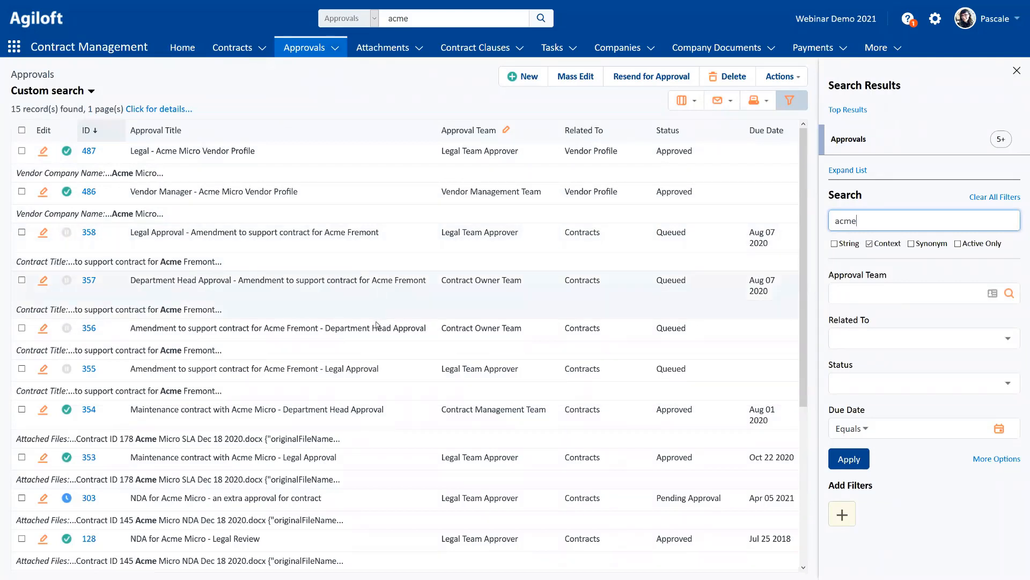
{"action": "left_click", "coordinate": [880, 383]}
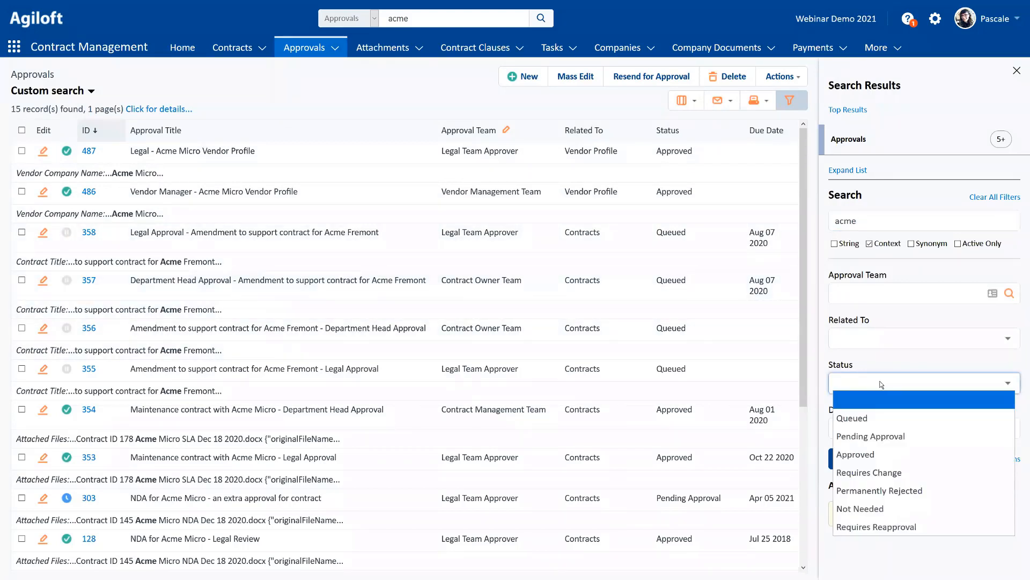
{"action": "left_click", "coordinate": [893, 437]}
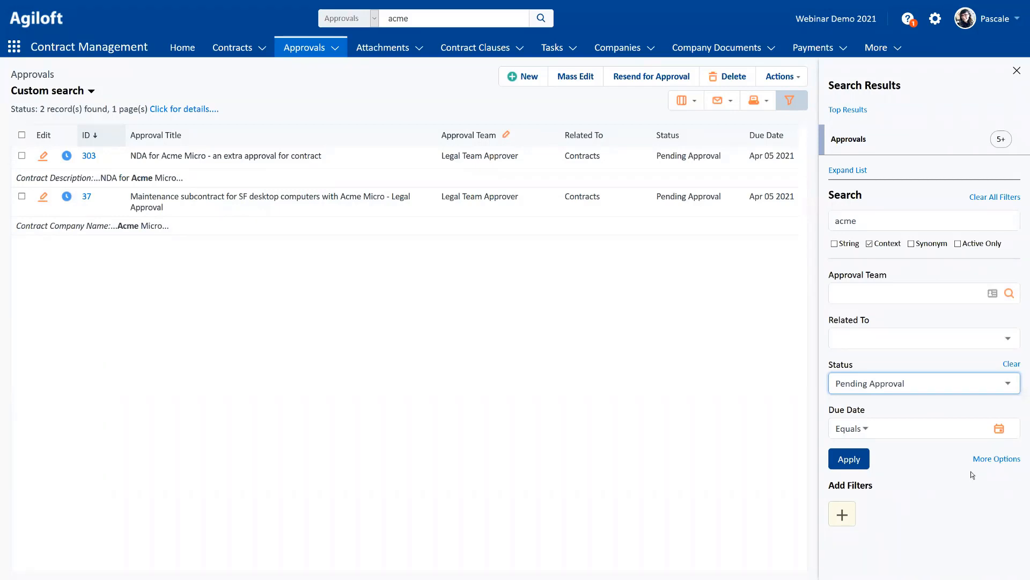
Open the Contracts table, show its search filters and switch the table to the Default View.
{"action": "left_click", "coordinate": [239, 53]}
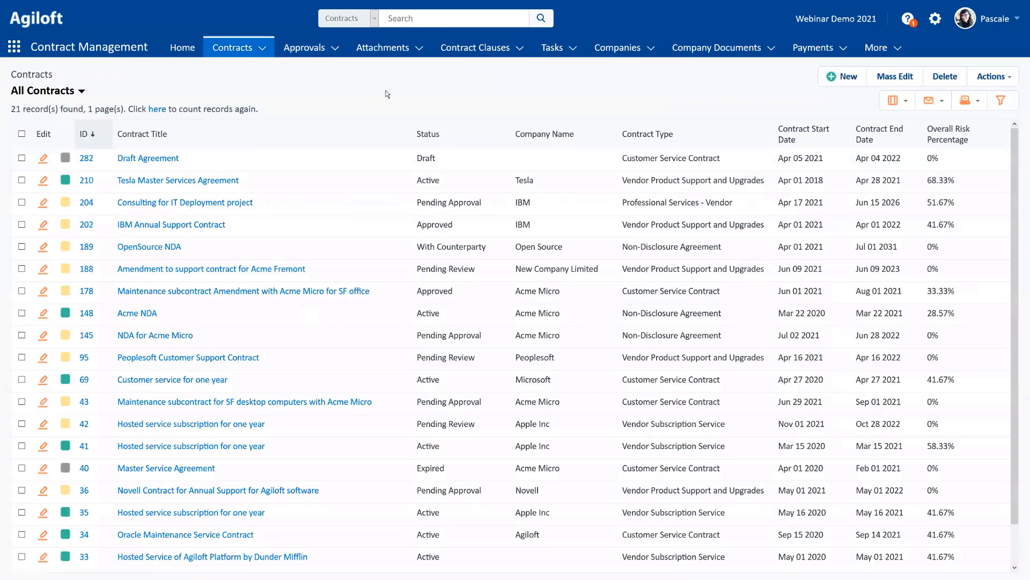
{"action": "left_click", "coordinate": [1001, 103]}
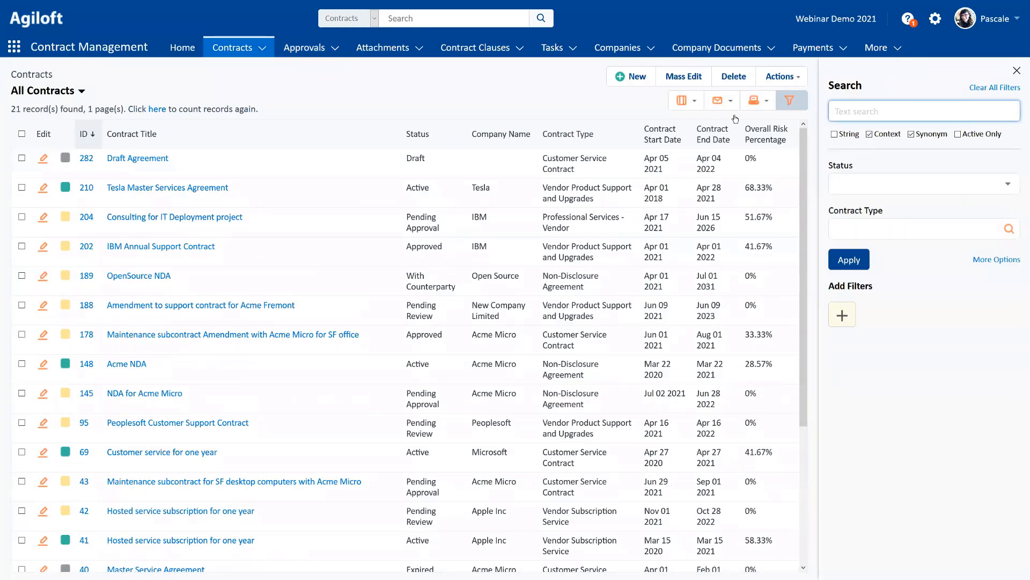
{"action": "left_click", "coordinate": [693, 101]}
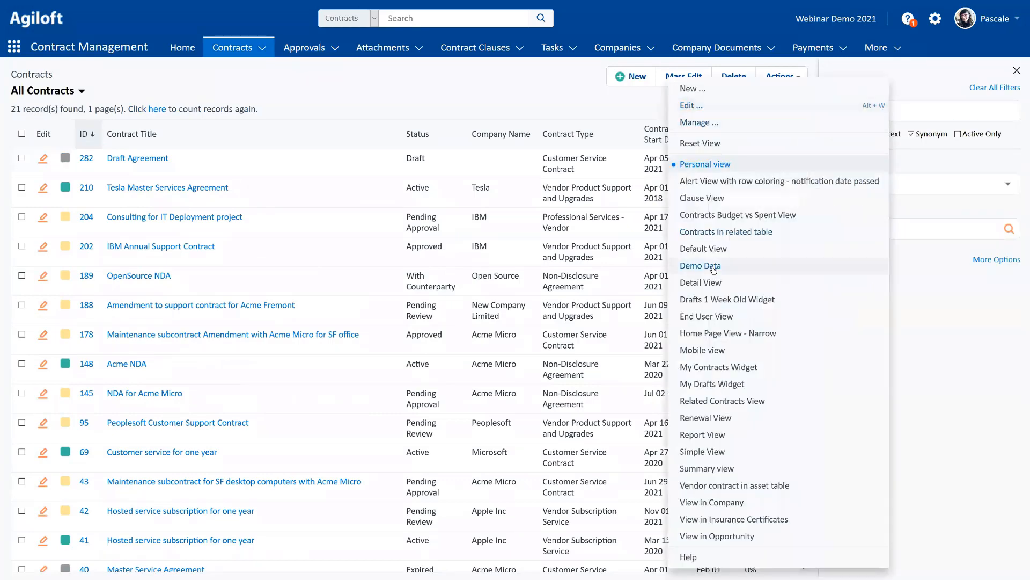
{"action": "left_click", "coordinate": [716, 248]}
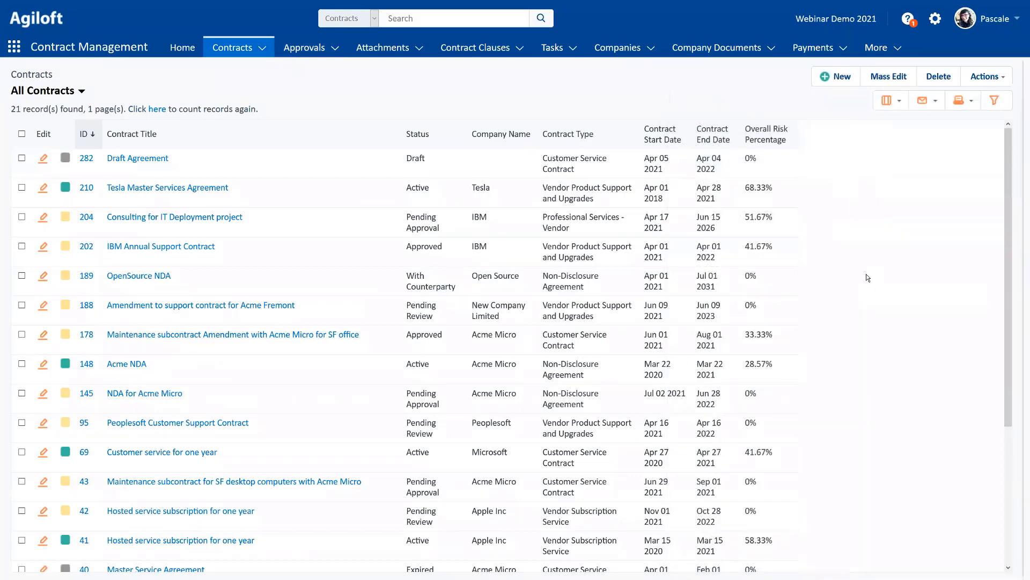
Show the search filters for the Contracts table again and turn off the Context and Synonym text search options.
{"action": "left_click", "coordinate": [995, 102]}
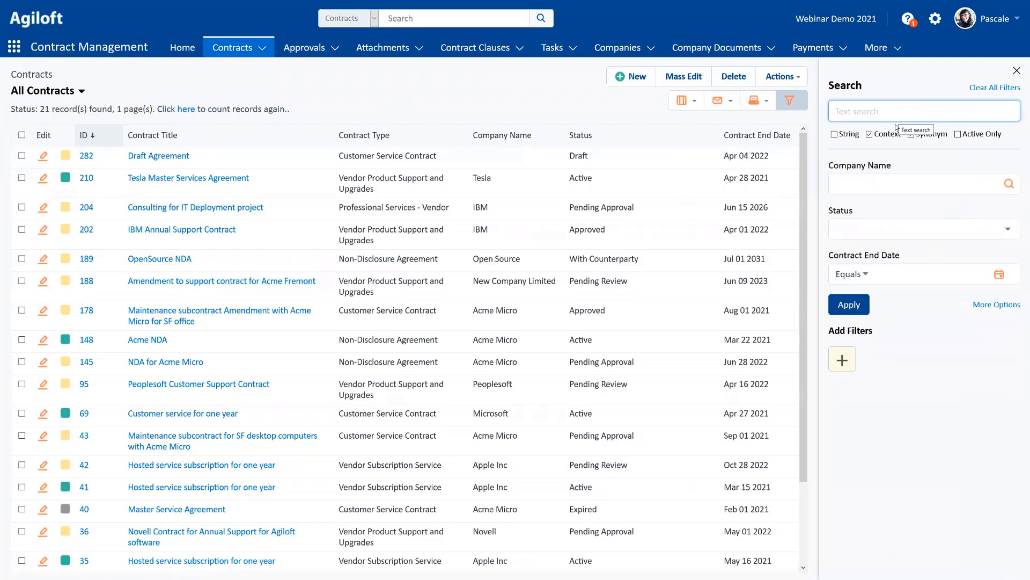
{"action": "left_click", "coordinate": [868, 135]}
{"action": "left_click", "coordinate": [911, 135]}
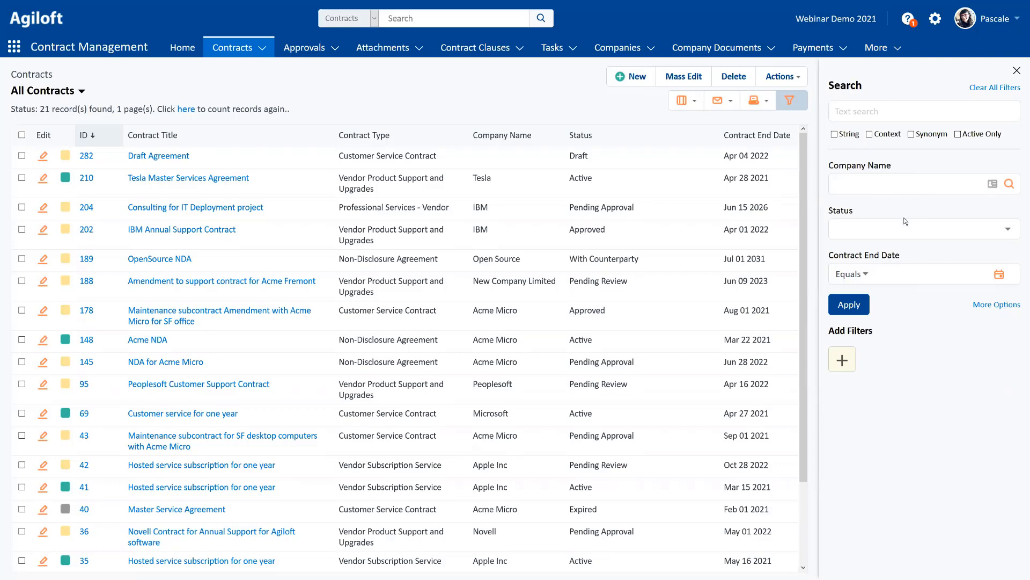
Filter the contracts by the status Approved and reset the status filter to blank.
{"action": "left_click", "coordinate": [901, 231]}
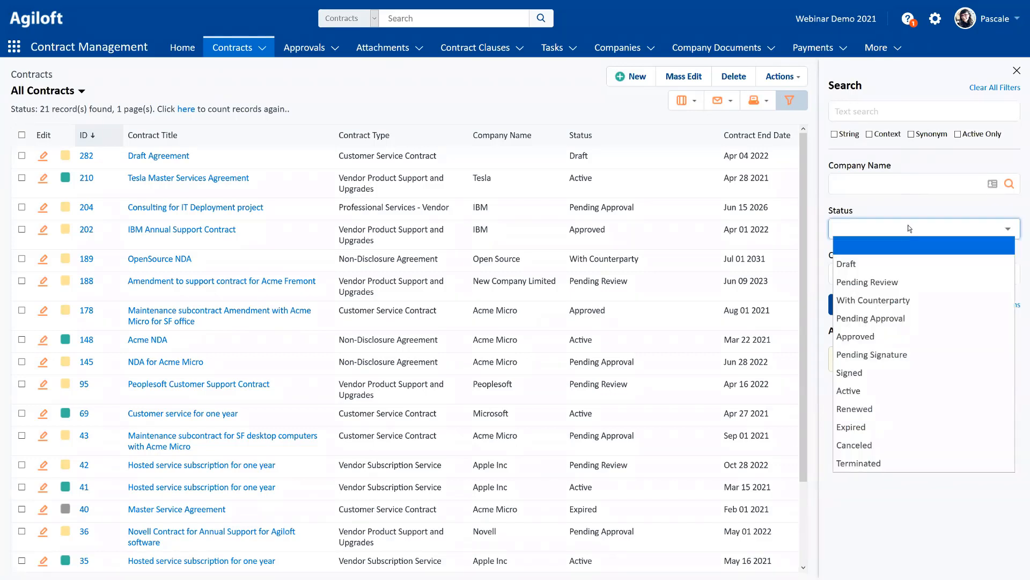
{"action": "left_click", "coordinate": [915, 337]}
{"action": "left_click", "coordinate": [895, 227]}
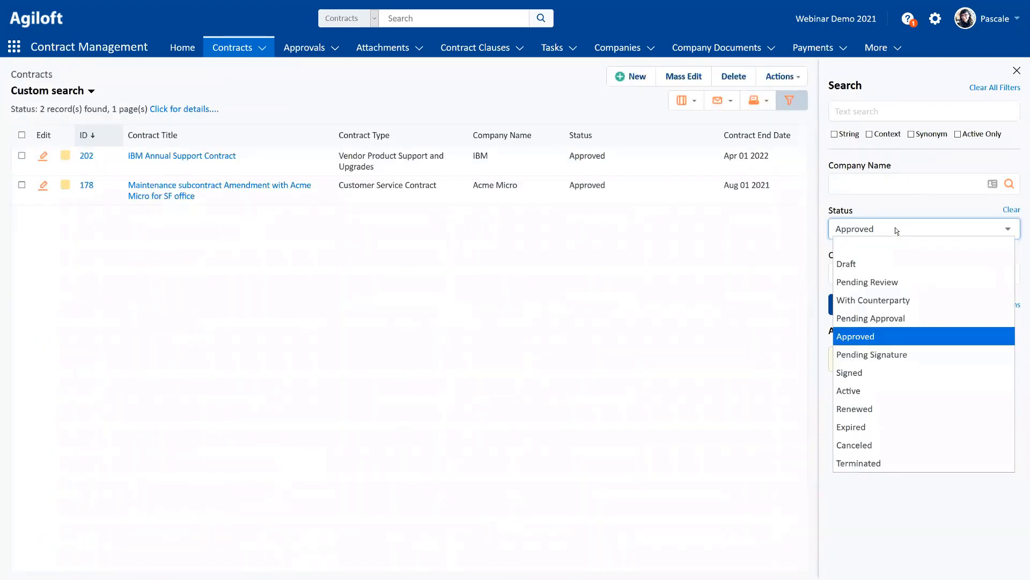
{"action": "left_click", "coordinate": [912, 242]}
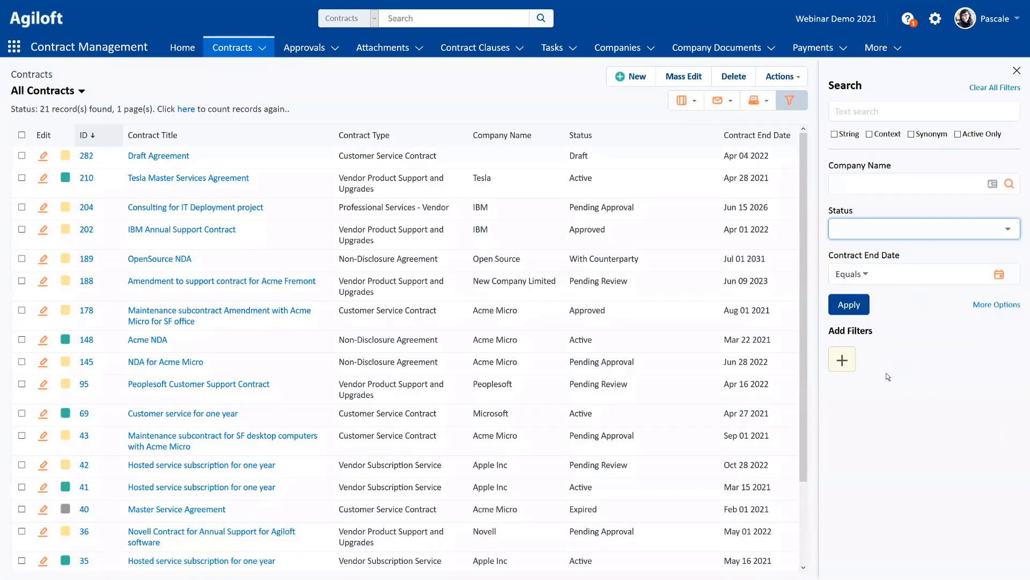
Start an additional filter on the Assigned Team field with the equals operator, review the operator choices and discard it.
{"action": "left_click", "coordinate": [849, 364]}
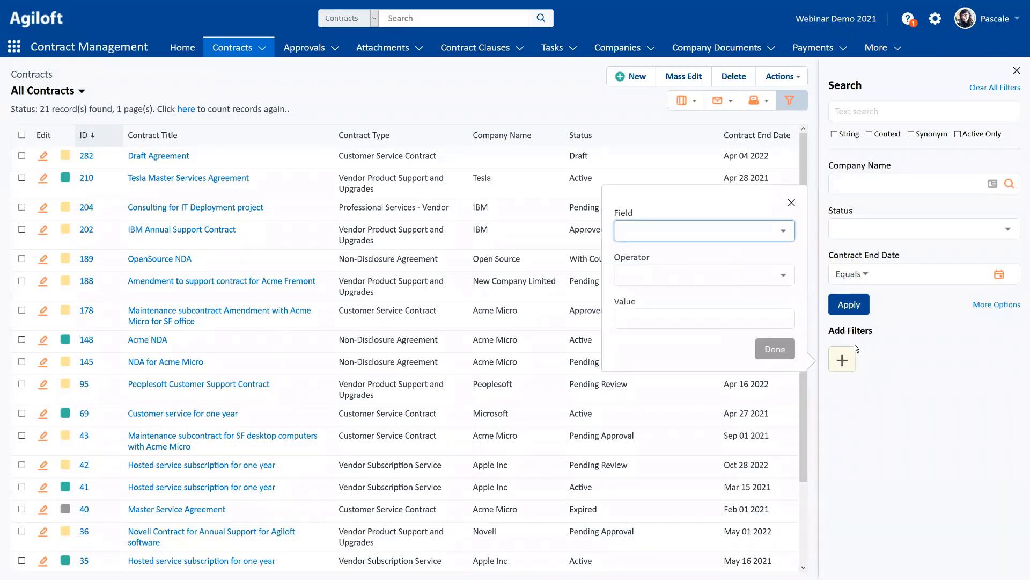
{"action": "left_click", "coordinate": [754, 238]}
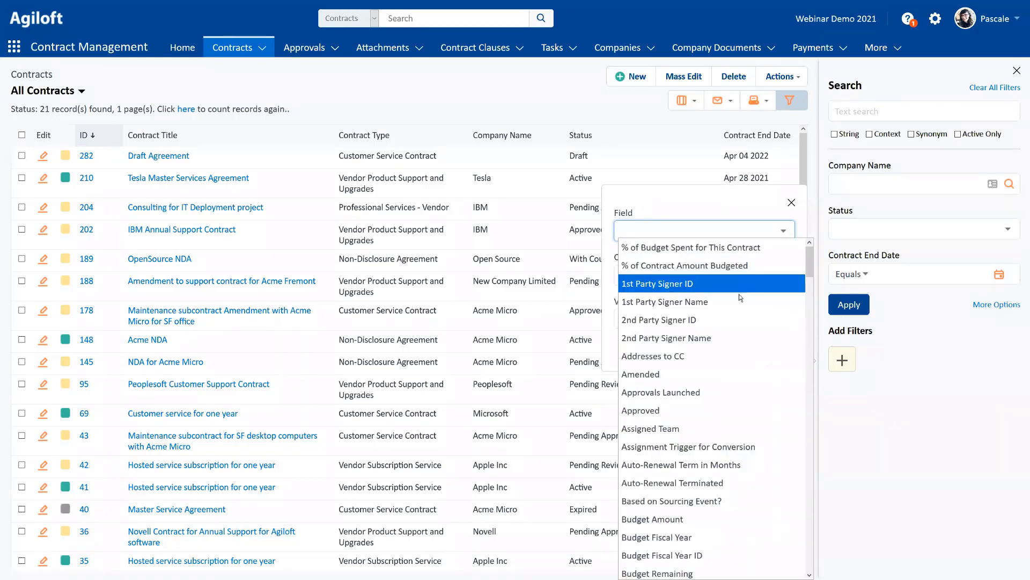
{"action": "left_click", "coordinate": [693, 429]}
{"action": "left_click", "coordinate": [679, 282]}
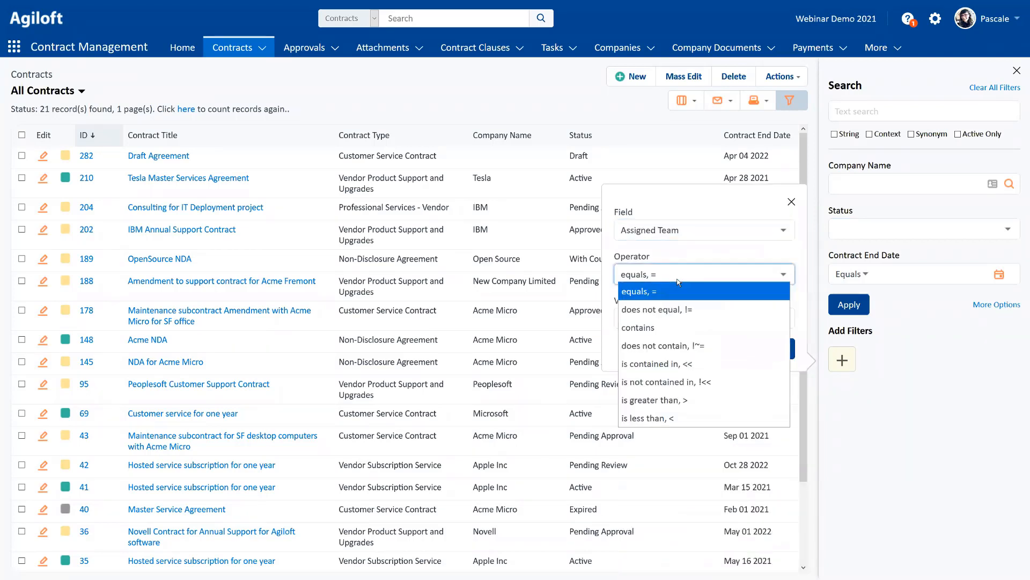
{"action": "left_click", "coordinate": [682, 292]}
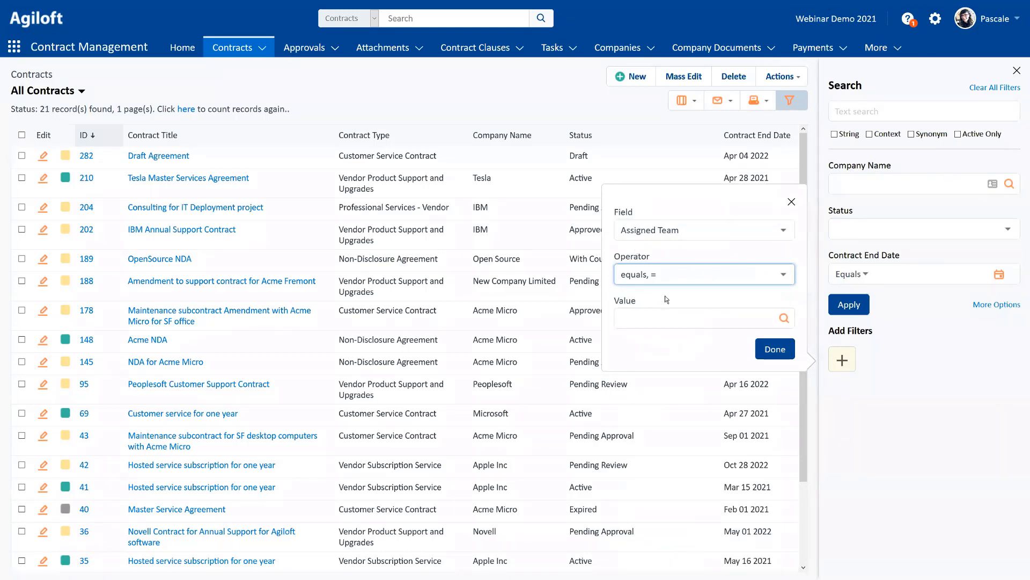
{"action": "left_click", "coordinate": [669, 281]}
{"action": "left_click", "coordinate": [677, 278]}
{"action": "left_click", "coordinate": [792, 204]}
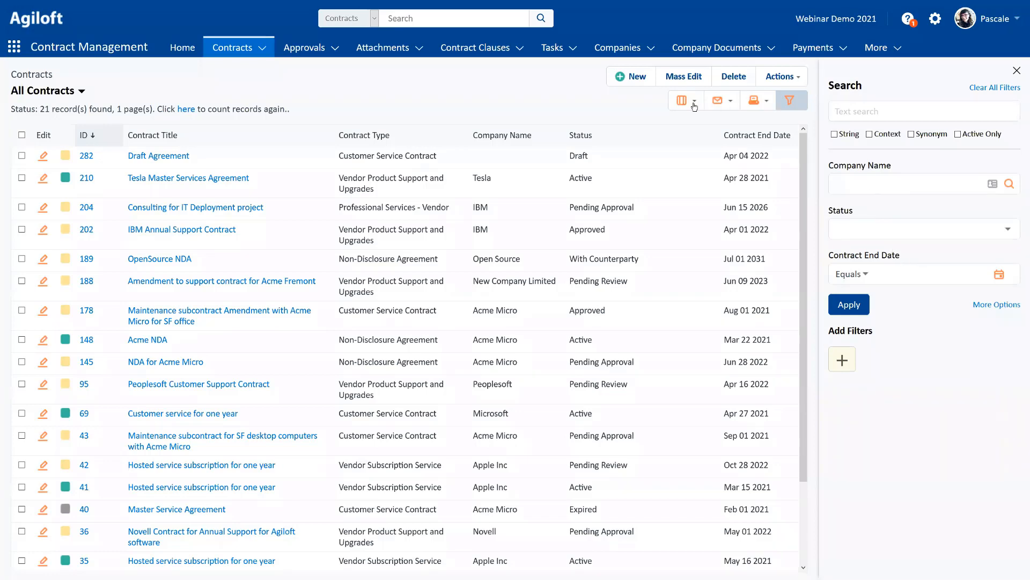
Switch the Contracts table back to Personal view and enable Quick Search for the Record Type field in that view.
{"action": "left_click", "coordinate": [724, 163]}
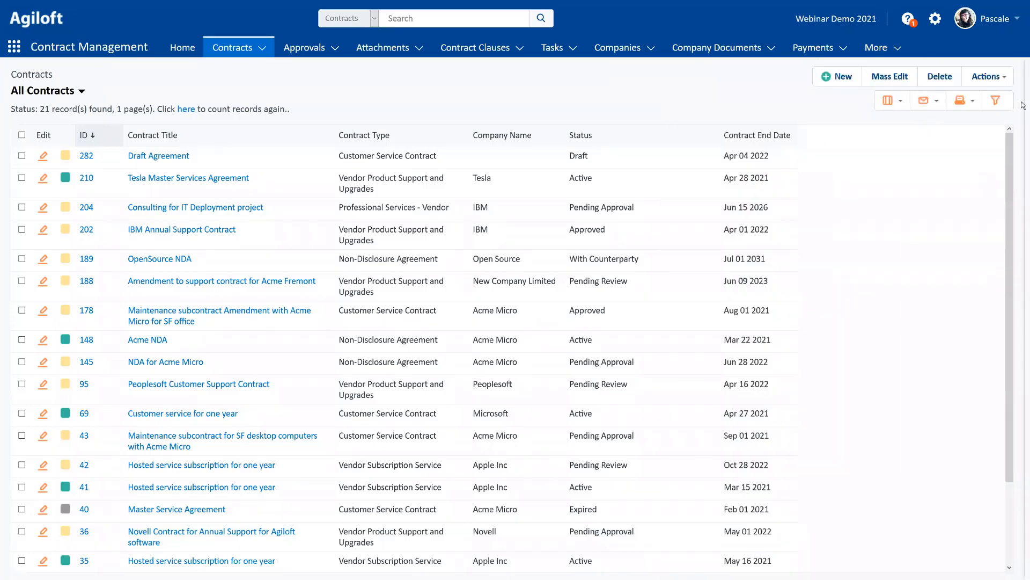
{"action": "left_click", "coordinate": [995, 101]}
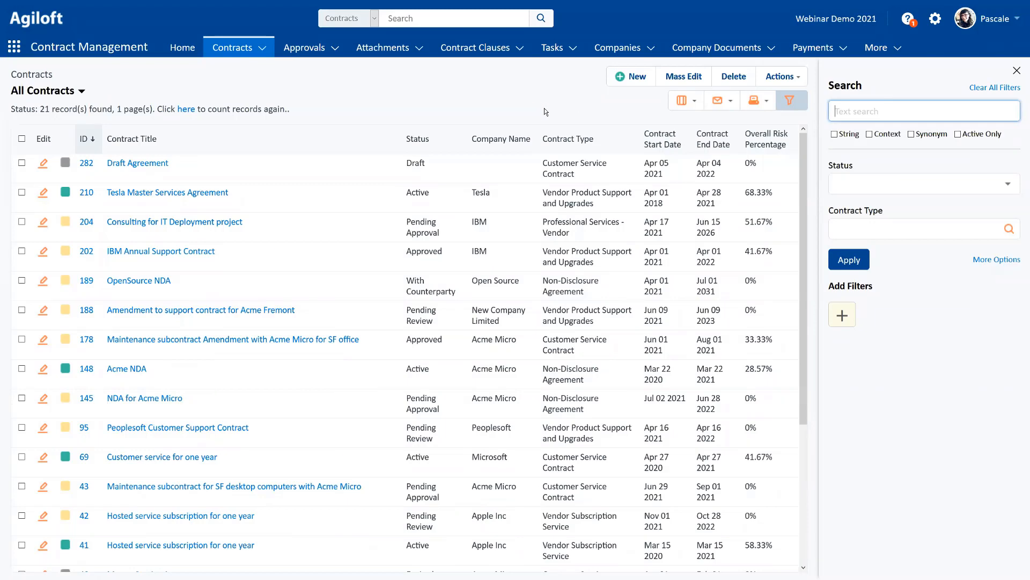
{"action": "left_click", "coordinate": [695, 102]}
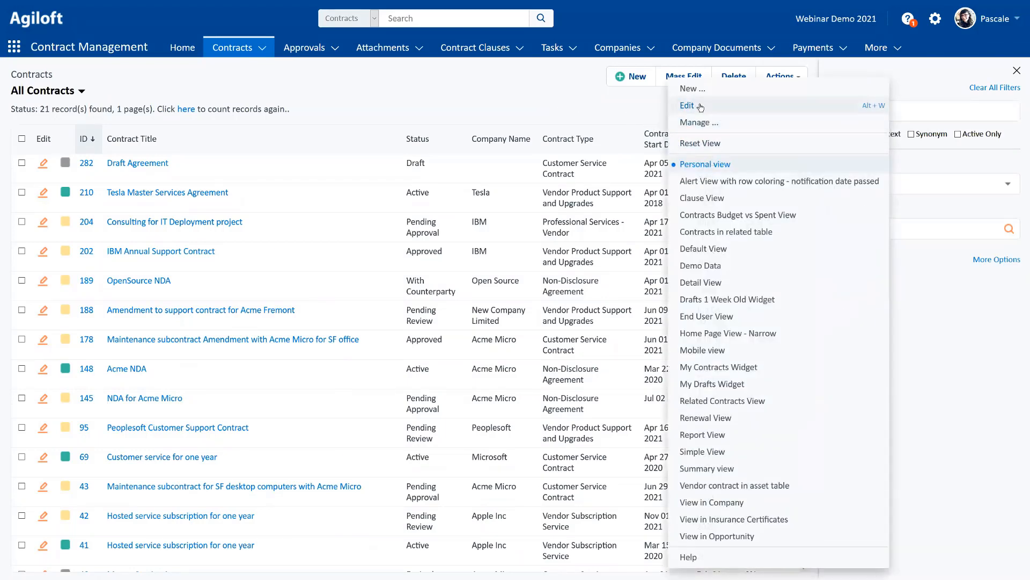
{"action": "left_click", "coordinate": [699, 105]}
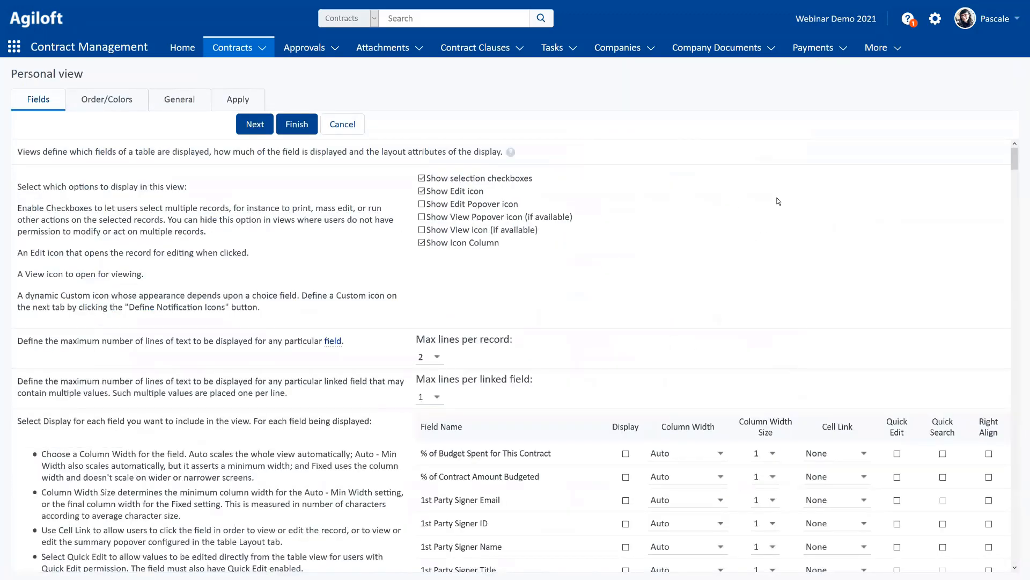
{"action": "scroll", "coordinate": [792, 250], "scroll_direction": "down", "scroll_amount": 5}
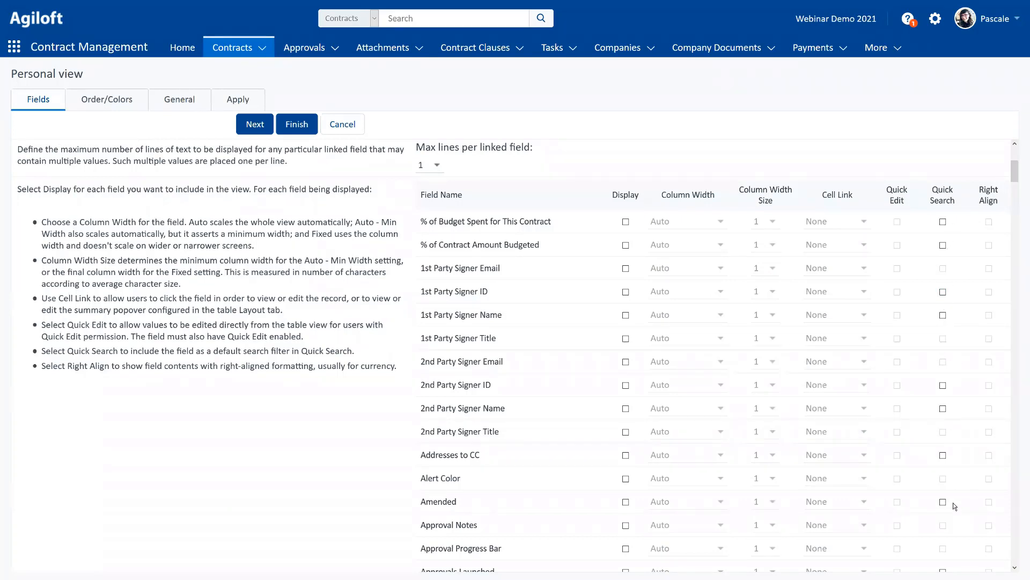
{"action": "scroll", "coordinate": [953, 503], "scroll_direction": "down", "scroll_amount": 8}
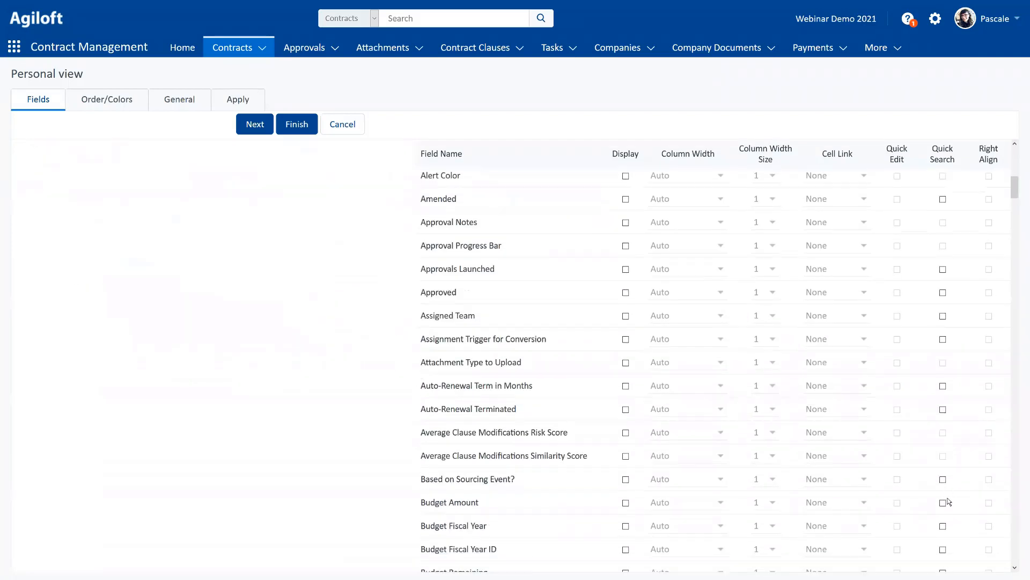
{"action": "scroll", "coordinate": [949, 502], "scroll_direction": "down", "scroll_amount": 13}
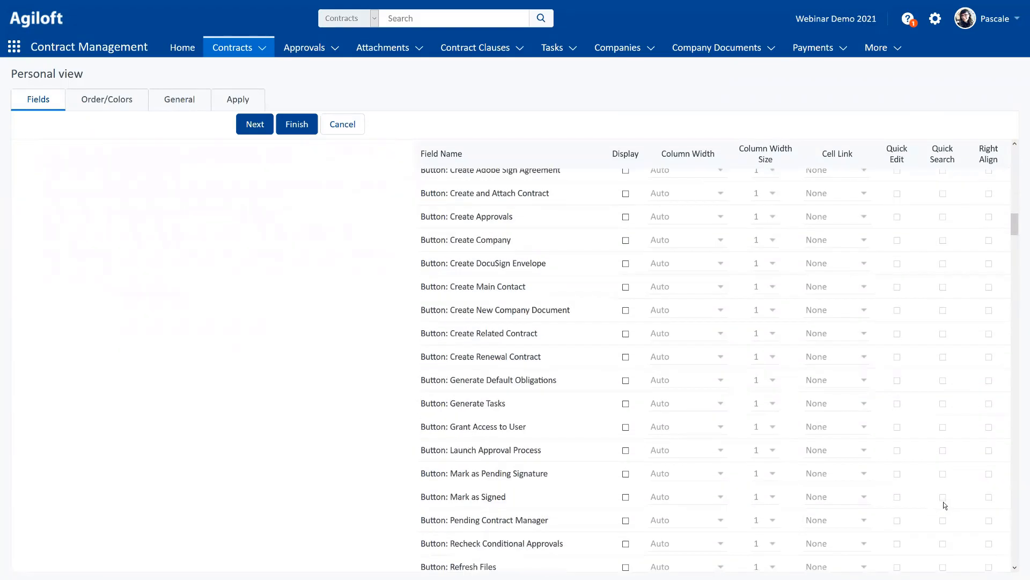
{"action": "scroll", "coordinate": [945, 504], "scroll_direction": "down", "scroll_amount": 5}
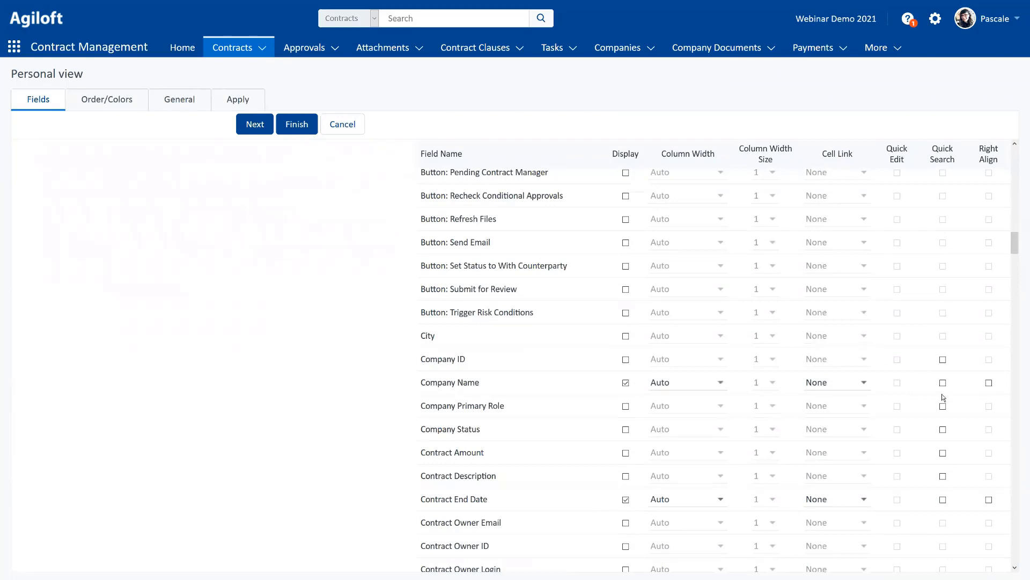
{"action": "scroll", "coordinate": [955, 463], "scroll_direction": "down", "scroll_amount": 3}
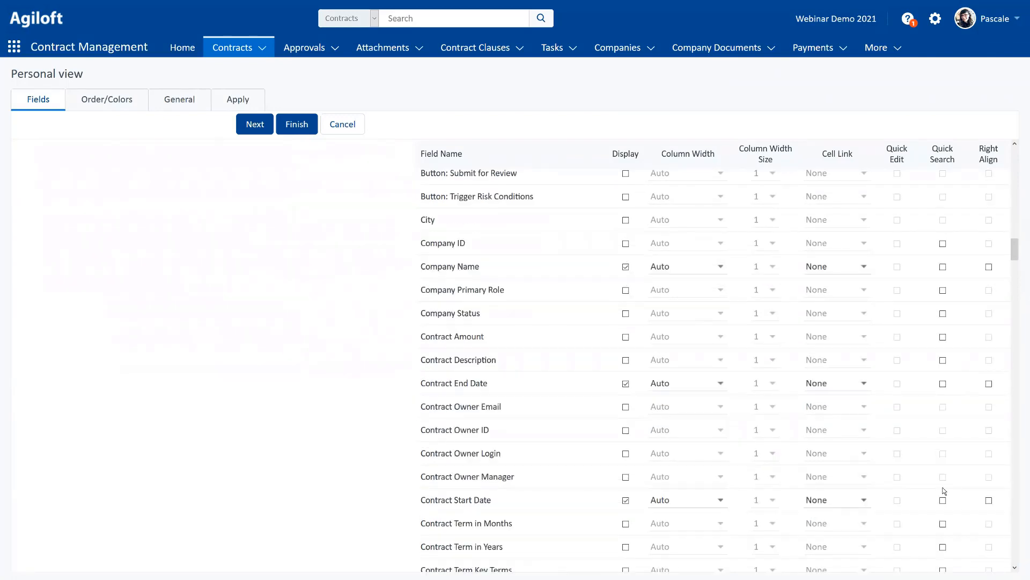
{"action": "scroll", "coordinate": [944, 486], "scroll_direction": "down", "scroll_amount": 9}
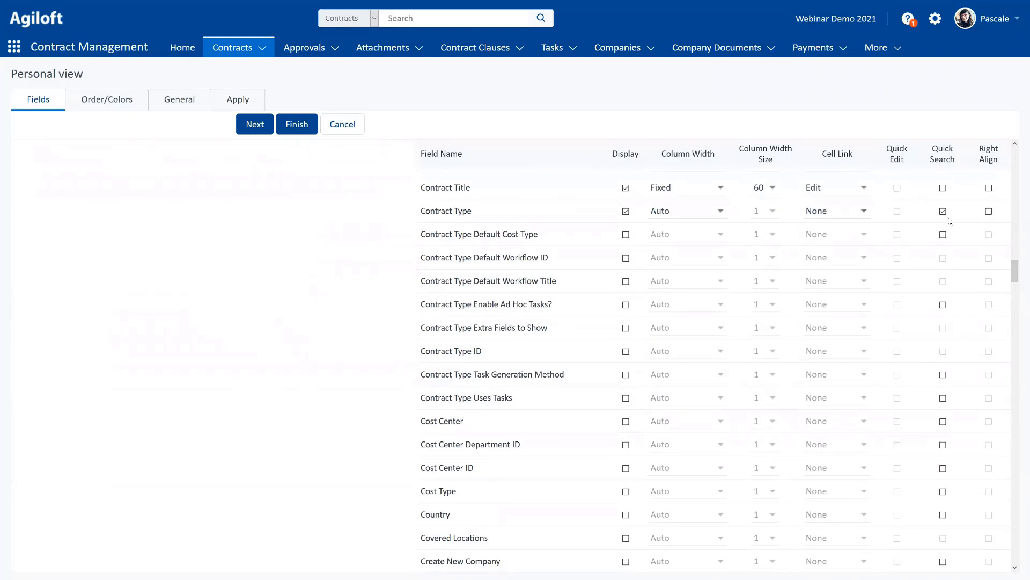
{"action": "scroll", "coordinate": [907, 395], "scroll_direction": "down", "scroll_amount": 6}
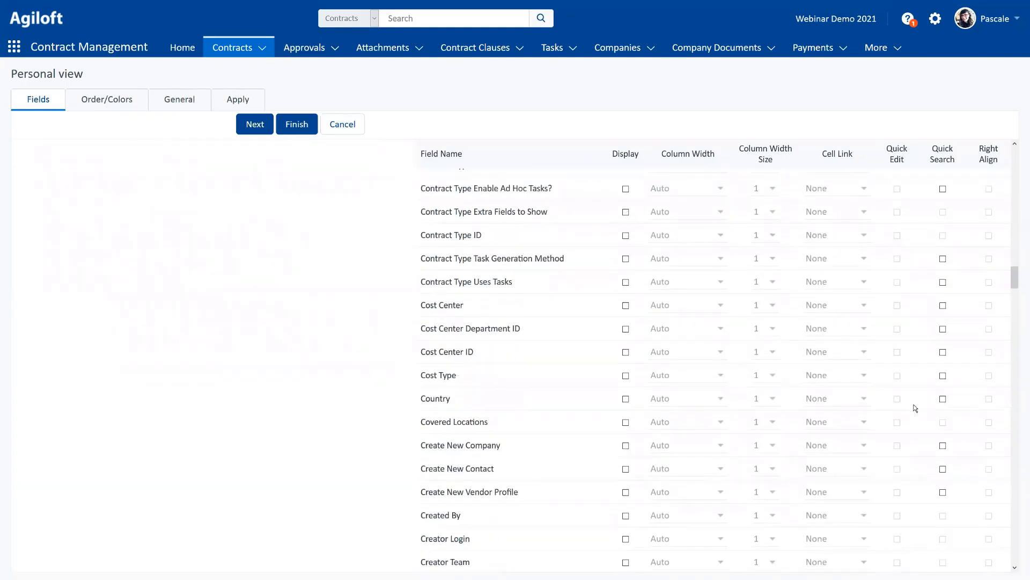
{"action": "scroll", "coordinate": [894, 397], "scroll_direction": "down", "scroll_amount": 17}
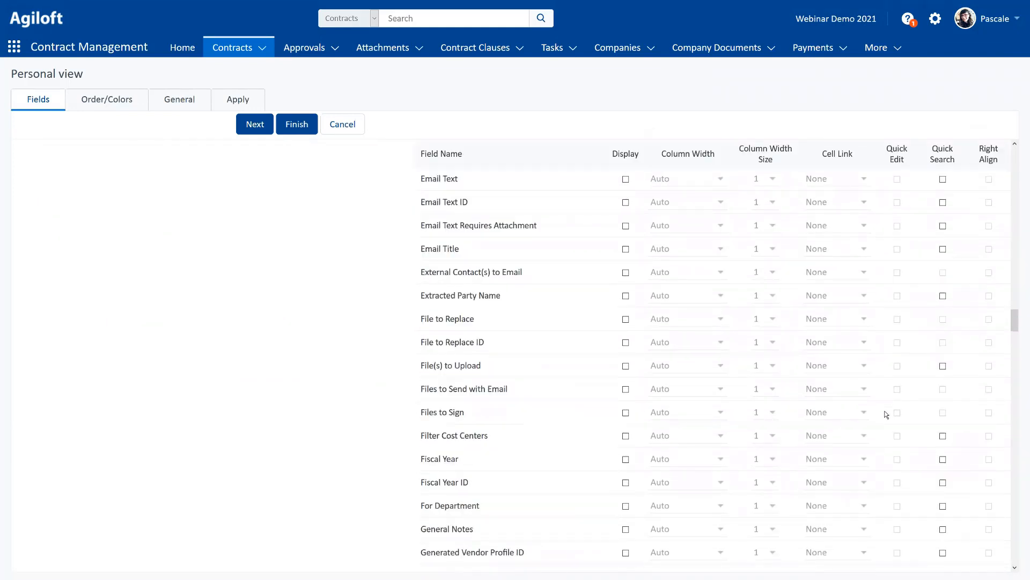
{"action": "scroll", "coordinate": [885, 418], "scroll_direction": "down", "scroll_amount": 20}
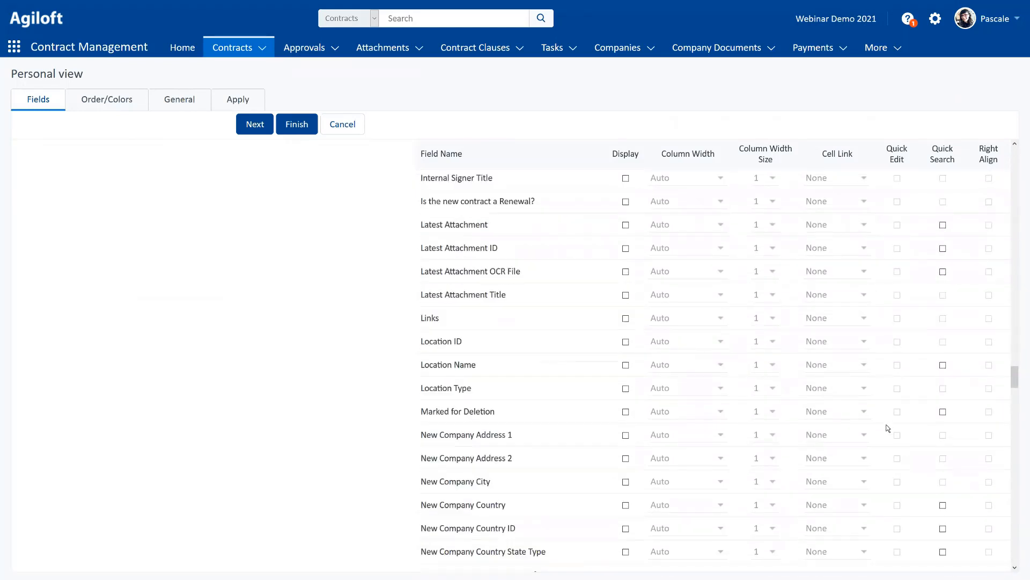
{"action": "scroll", "coordinate": [884, 424], "scroll_direction": "down", "scroll_amount": 20}
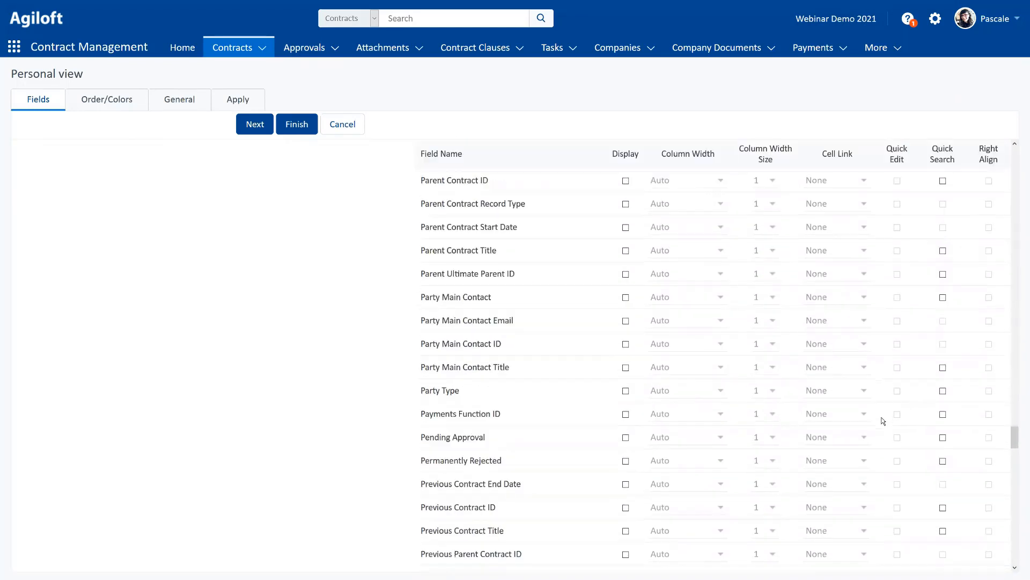
{"action": "scroll", "coordinate": [882, 420], "scroll_direction": "down", "scroll_amount": 3}
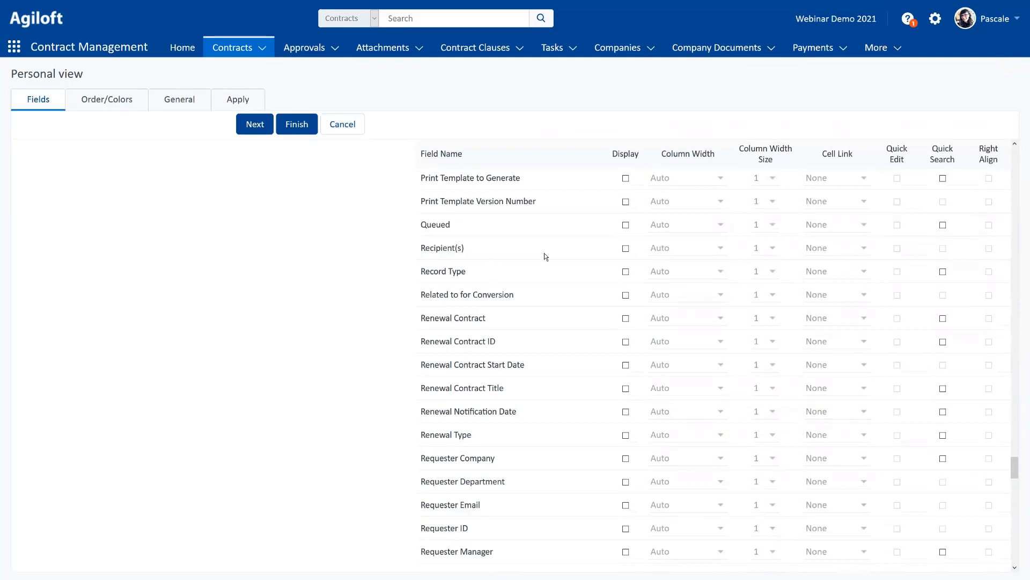
{"action": "left_click", "coordinate": [943, 272]}
{"action": "left_click", "coordinate": [298, 129]}
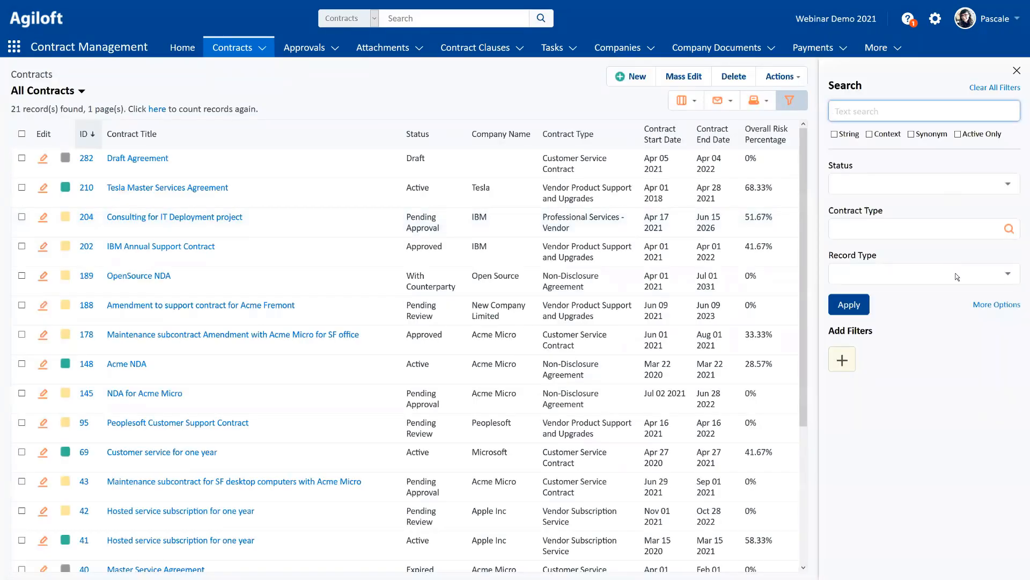
Filter the contracts by the record types Contract and Amendment in turn, and clear the Record Type filter.
{"action": "left_click", "coordinate": [947, 274]}
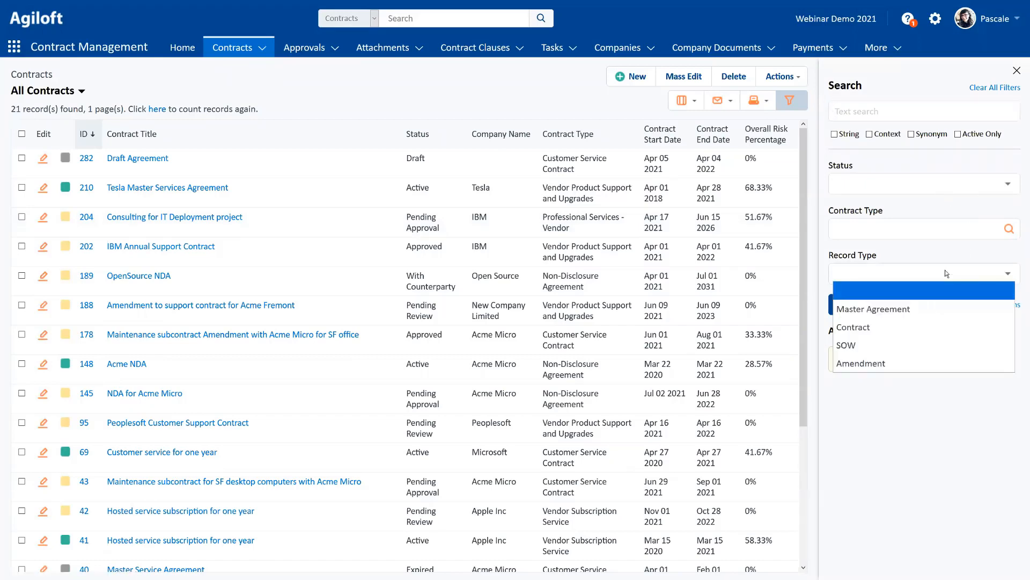
{"action": "left_click", "coordinate": [950, 327]}
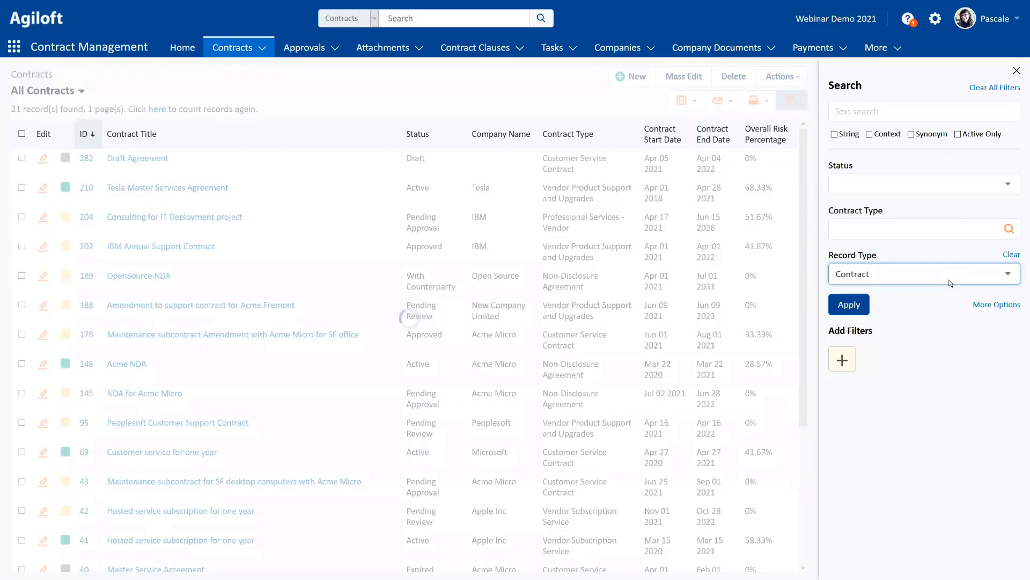
{"action": "left_click", "coordinate": [952, 279]}
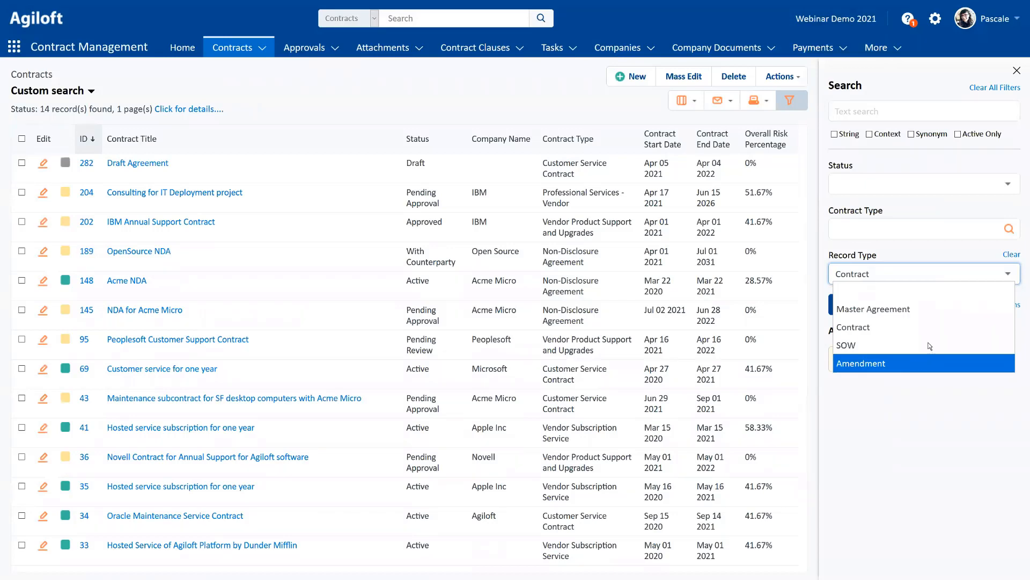
{"action": "left_click", "coordinate": [918, 365]}
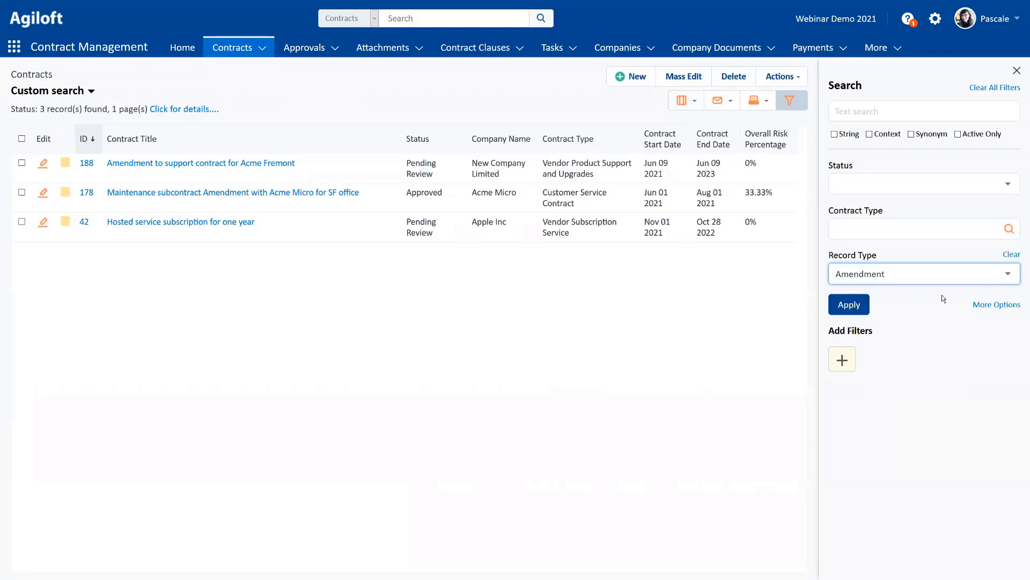
{"action": "left_click", "coordinate": [1012, 255]}
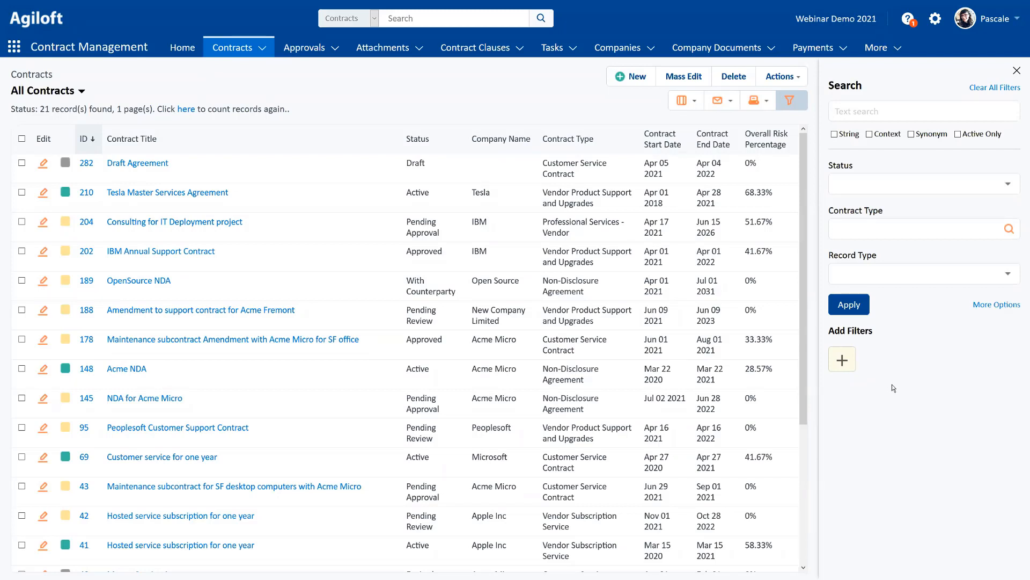
Add a filter to the Contracts table for Contract Amount is less than or equals 50000.
{"action": "left_click", "coordinate": [844, 363]}
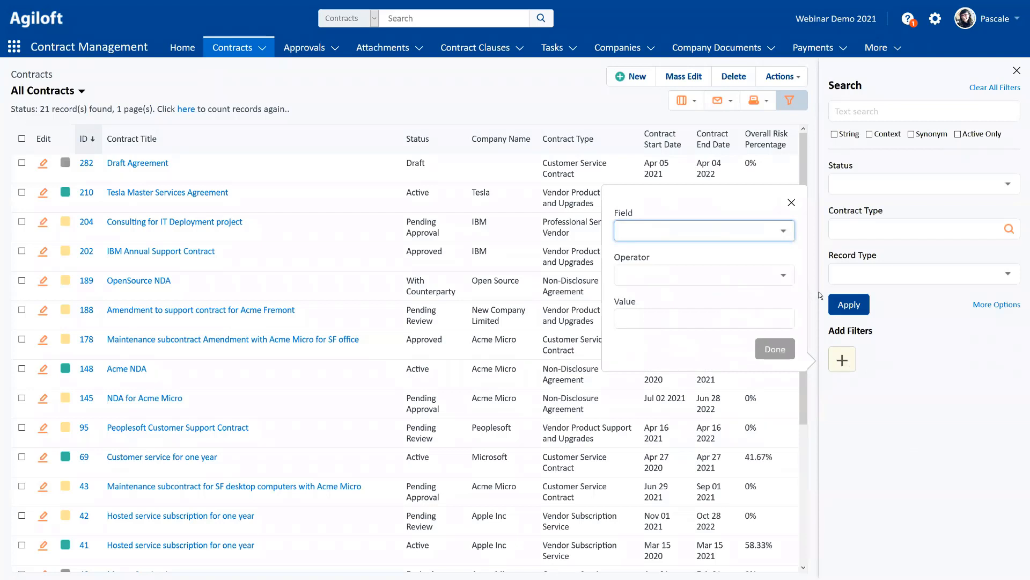
{"action": "left_click", "coordinate": [722, 254]}
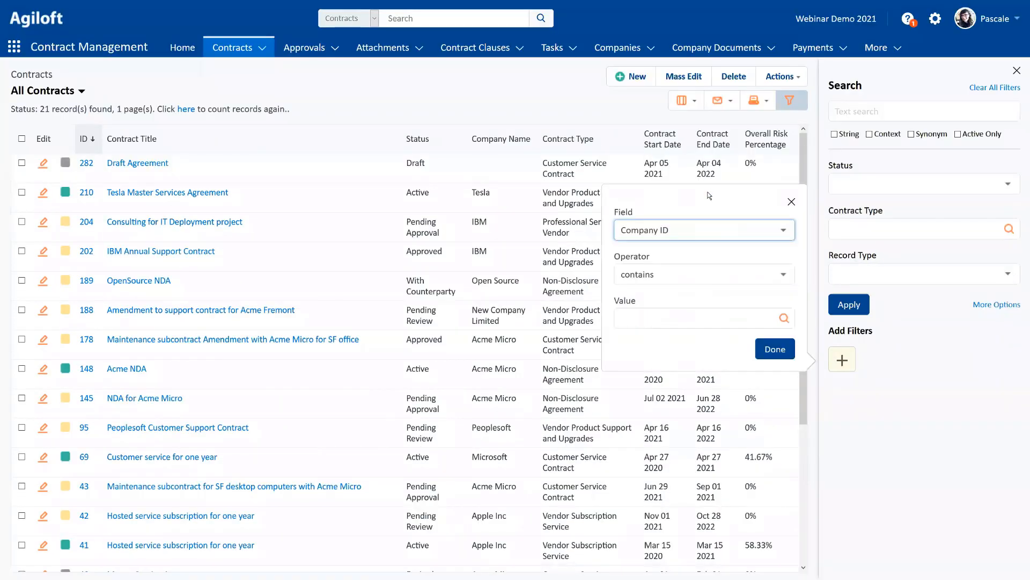
{"action": "left_click", "coordinate": [710, 229]}
{"action": "scroll", "coordinate": [709, 372], "scroll_direction": "down", "scroll_amount": 5}
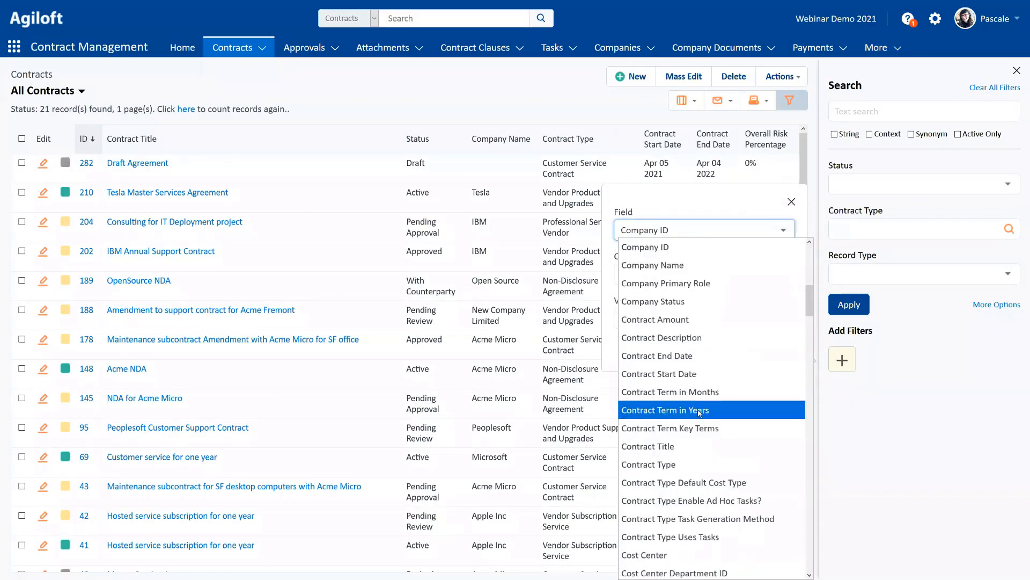
{"action": "left_click", "coordinate": [681, 315]}
{"action": "left_click", "coordinate": [674, 270]}
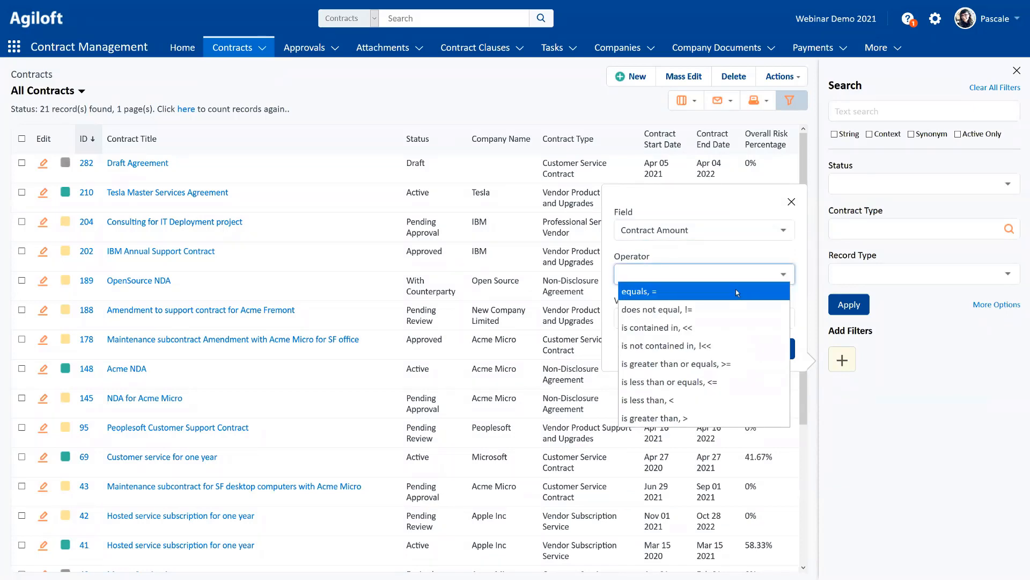
{"action": "left_click", "coordinate": [719, 382]}
{"action": "type", "text": "50000"}
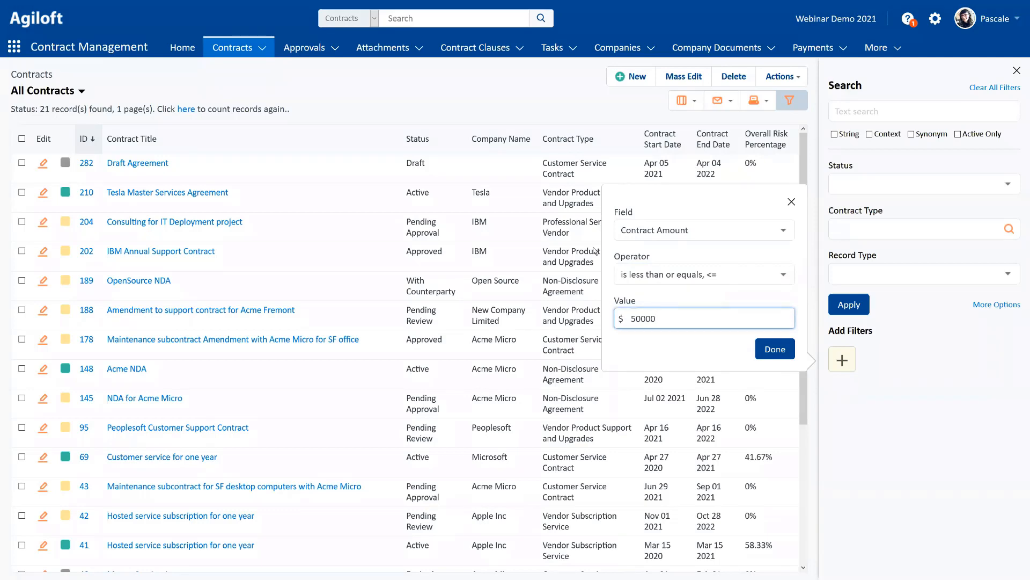
{"action": "left_click", "coordinate": [775, 348]}
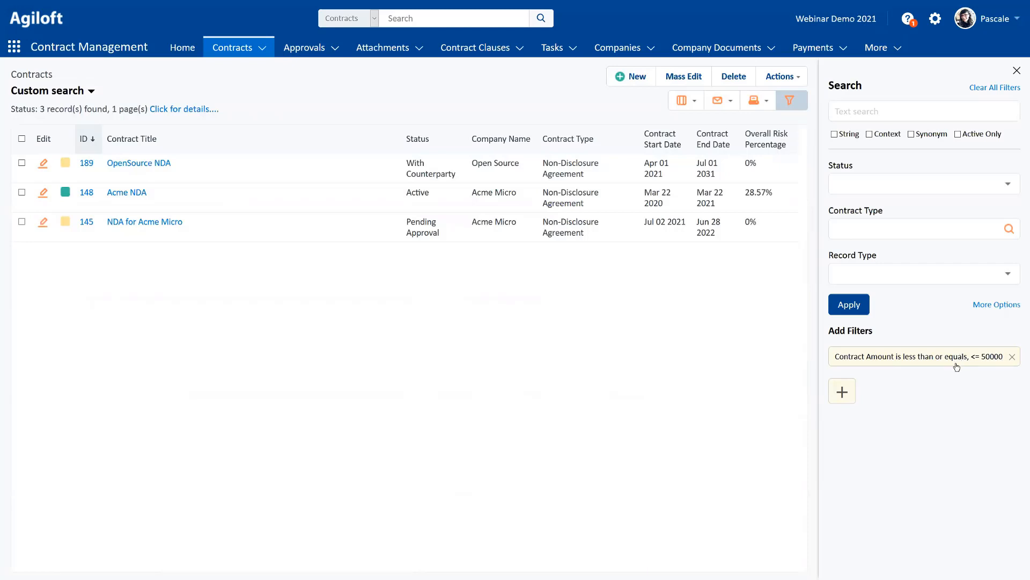
Change the Contract Amount filter to is greater than or equals 50000.
{"action": "left_click", "coordinate": [917, 357]}
{"action": "left_click", "coordinate": [689, 269]}
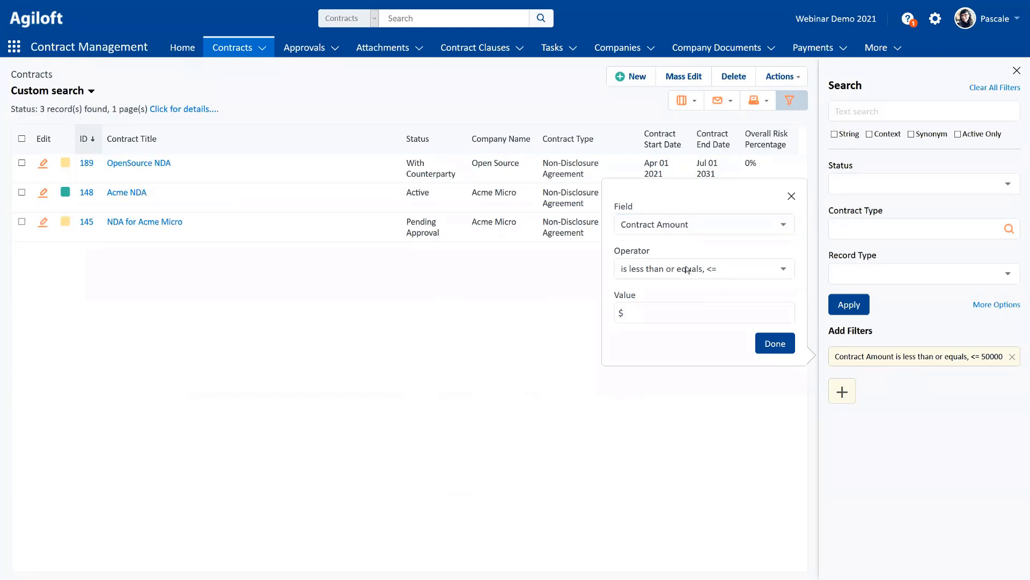
{"action": "left_click", "coordinate": [714, 358]}
{"action": "left_click", "coordinate": [660, 304]}
{"action": "type", "text": "50000"}
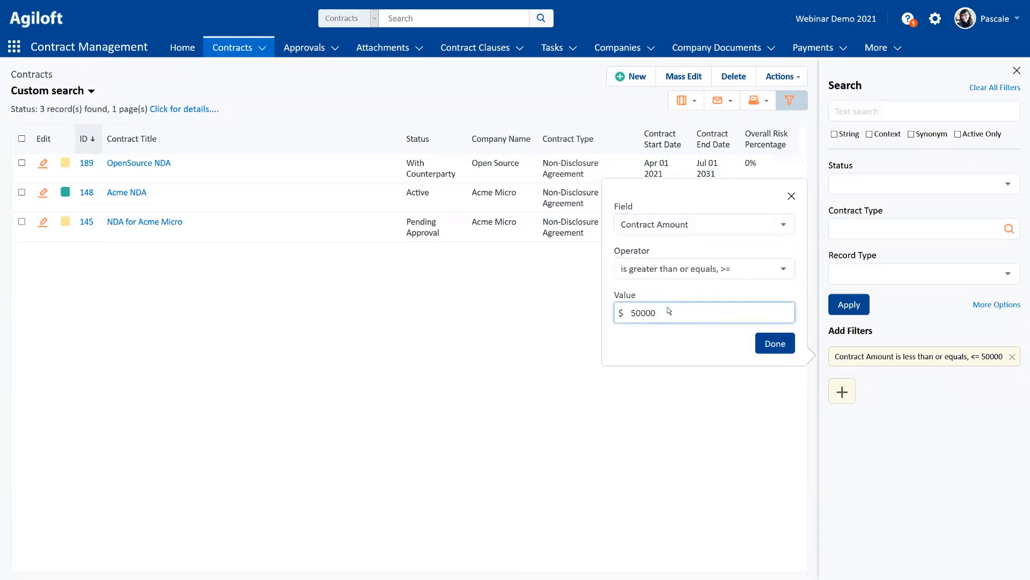
{"action": "left_click", "coordinate": [776, 341]}
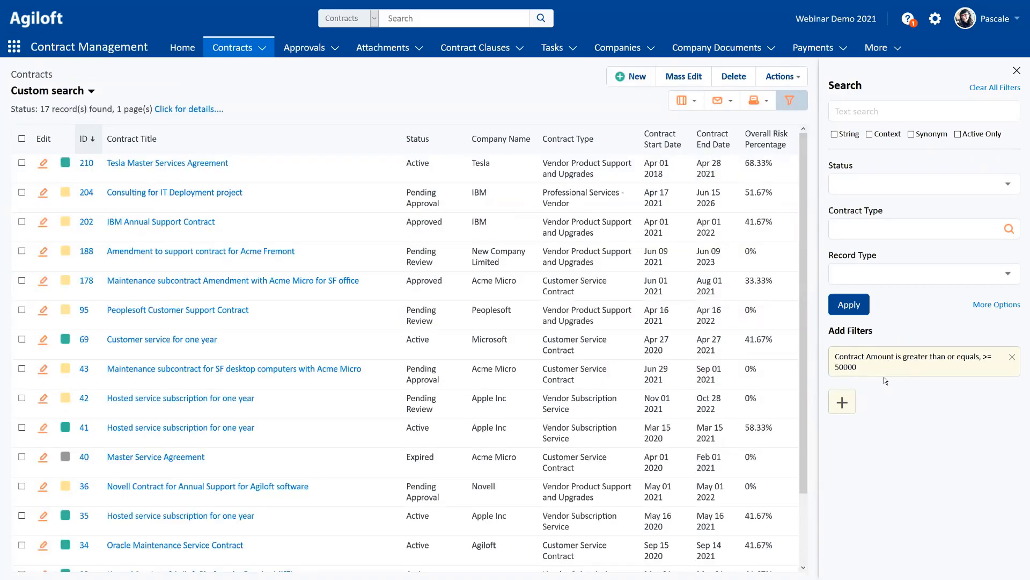
Add a second filter for Overall Risk Percentage is greater than 50.
{"action": "left_click", "coordinate": [843, 402]}
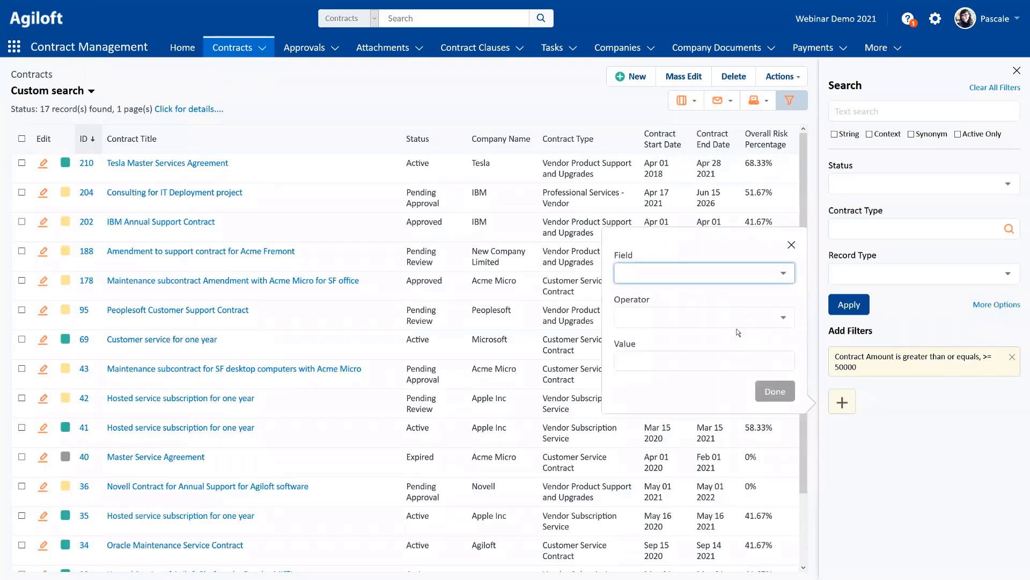
{"action": "left_click", "coordinate": [738, 333]}
{"action": "left_click", "coordinate": [731, 280]}
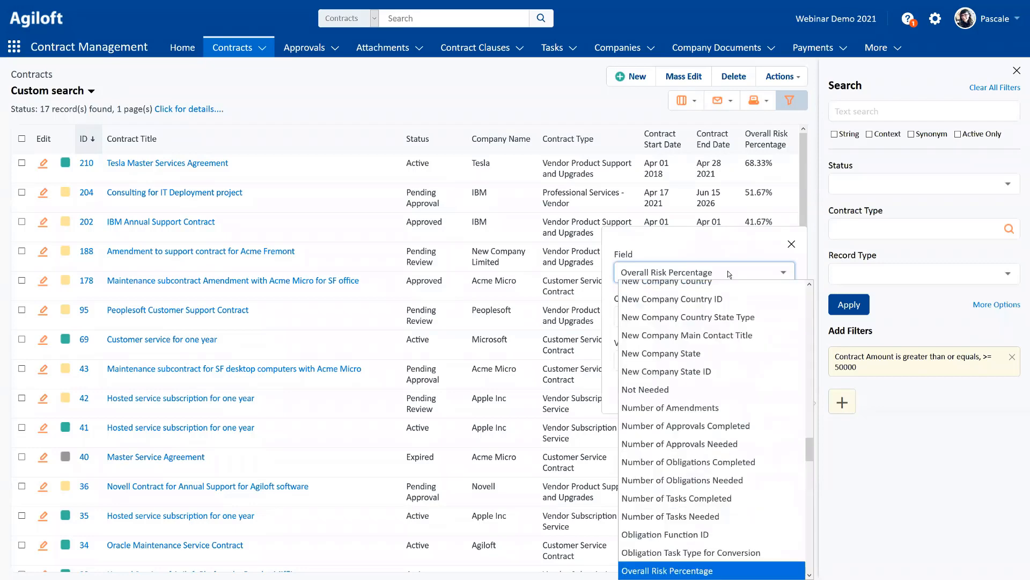
{"action": "scroll", "coordinate": [746, 428], "scroll_direction": "down", "scroll_amount": 3}
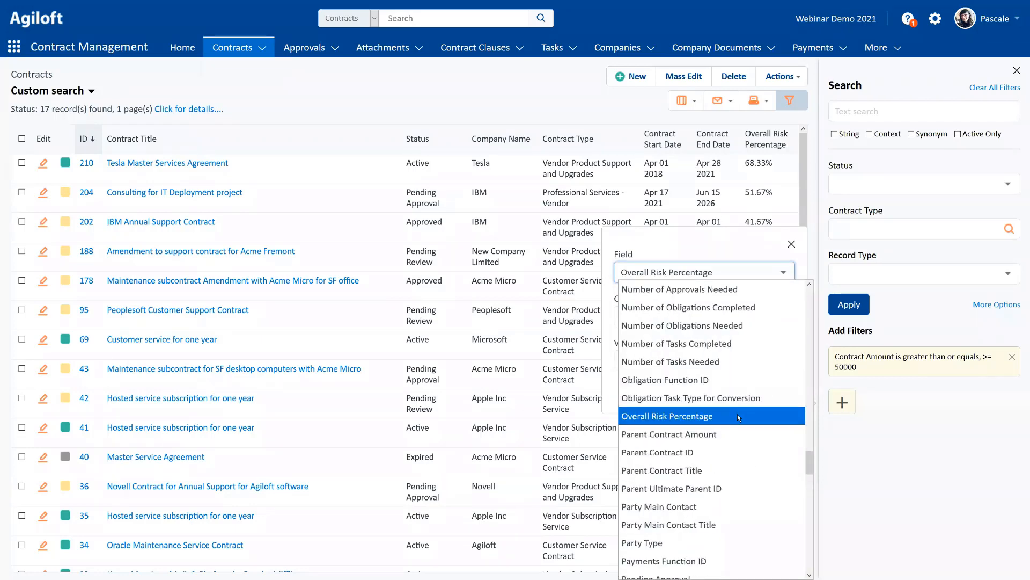
{"action": "left_click", "coordinate": [723, 415]}
{"action": "left_click", "coordinate": [671, 316]}
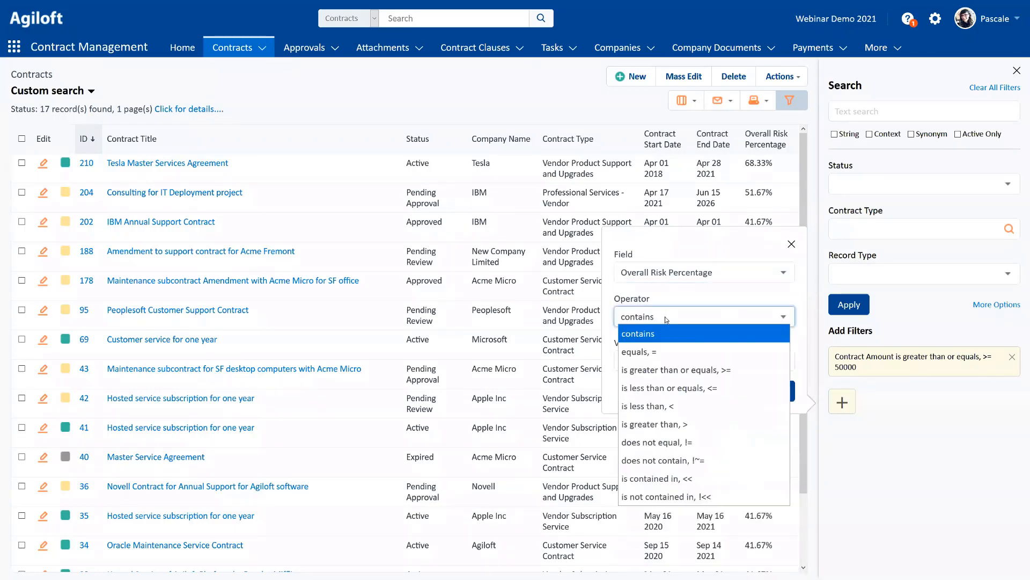
{"action": "left_click", "coordinate": [693, 424]}
{"action": "left_click", "coordinate": [672, 358]}
{"action": "type", "text": "50"}
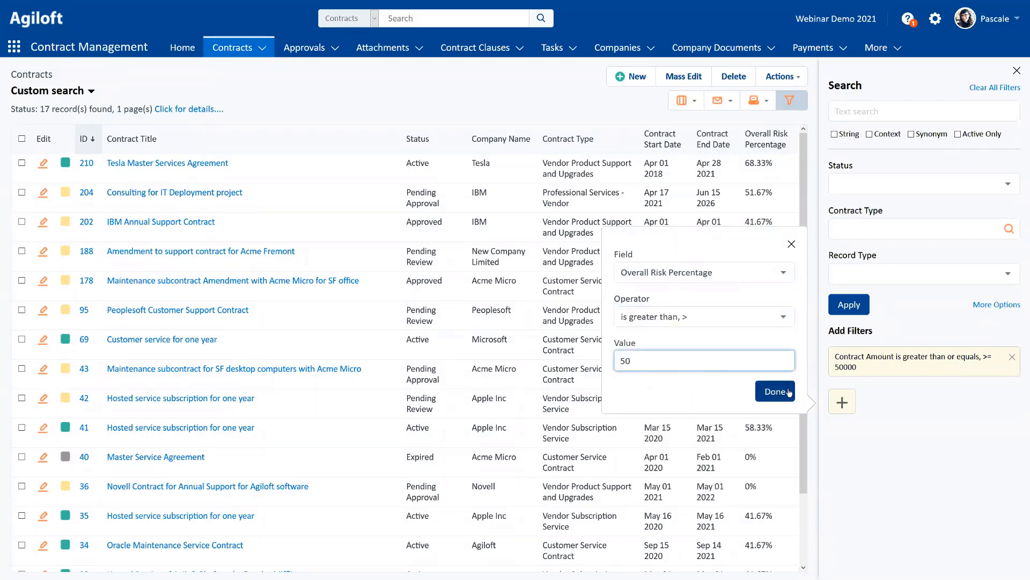
{"action": "key", "text": "Return"}
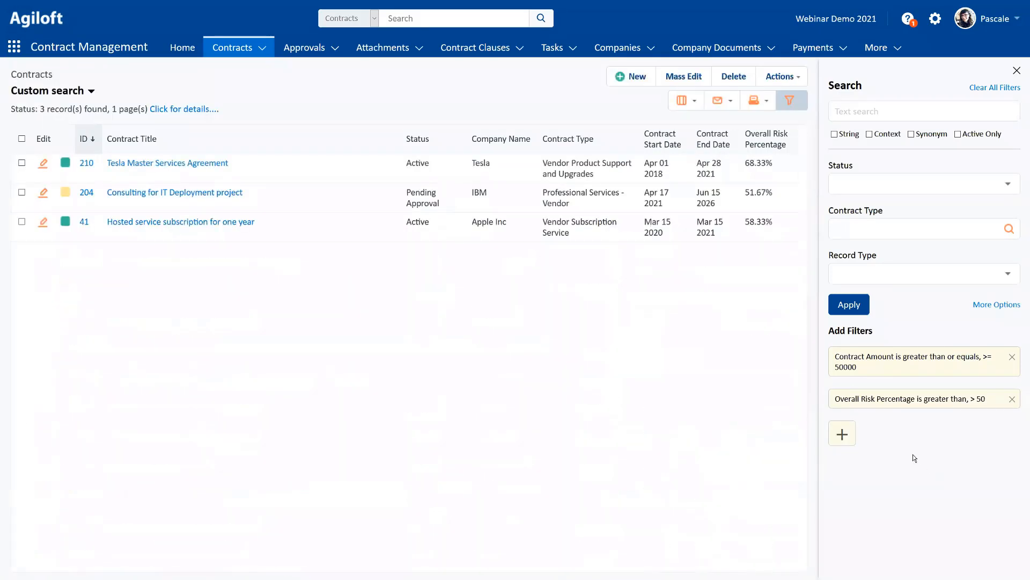
Add a third filter for Governing Law to Use equals Governing Law - California.
{"action": "left_click", "coordinate": [841, 435]}
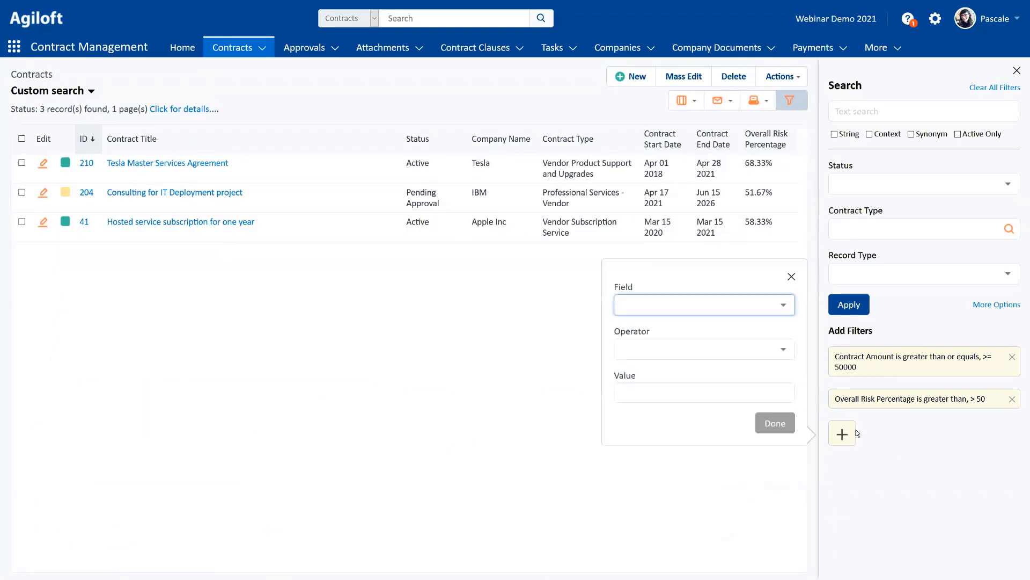
{"action": "type", "text": "go"}
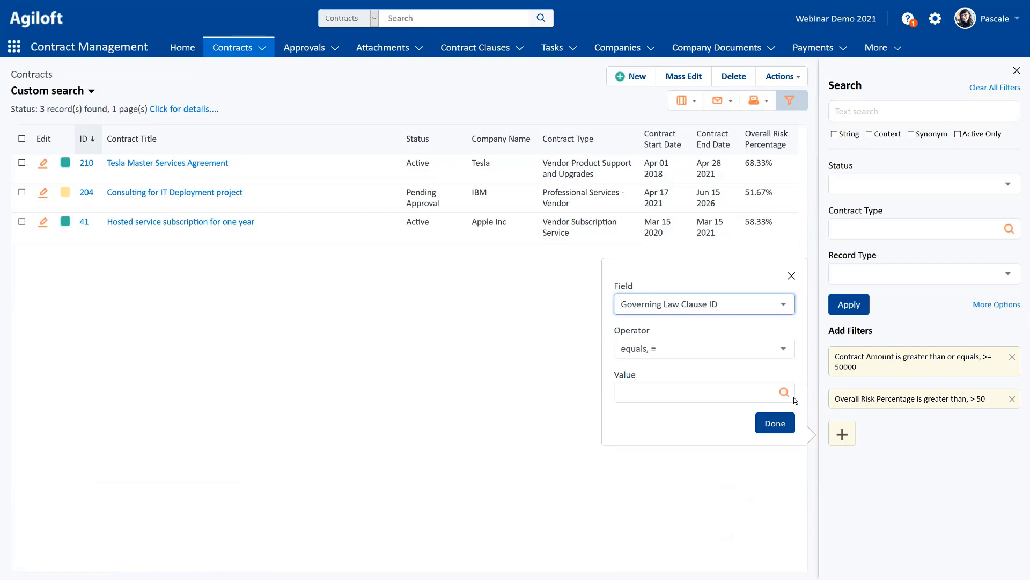
{"action": "left_click", "coordinate": [719, 306]}
{"action": "scroll", "coordinate": [714, 258], "scroll_direction": "down", "scroll_amount": 1}
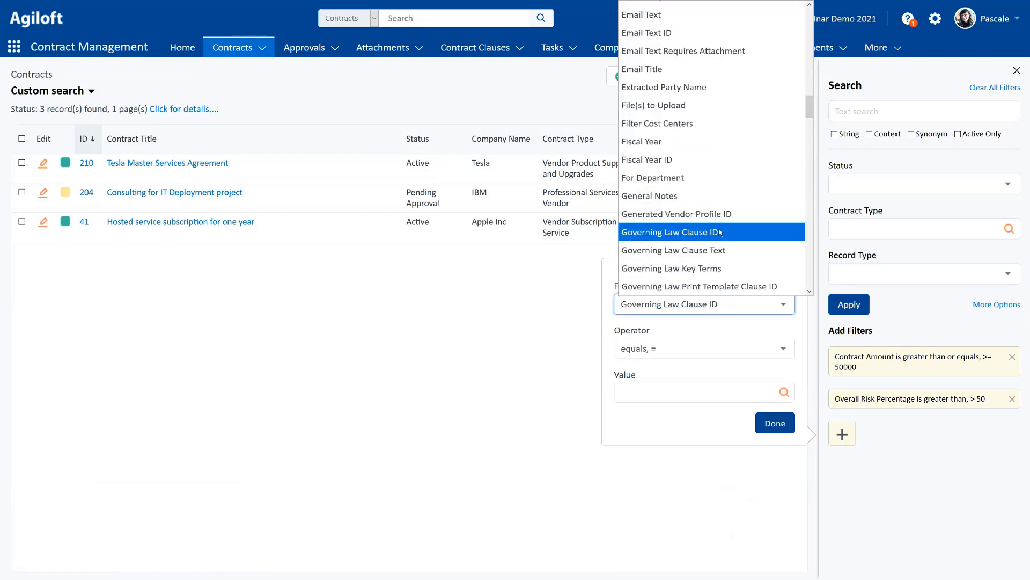
{"action": "scroll", "coordinate": [718, 230], "scroll_direction": "down", "scroll_amount": 1}
{"action": "left_click", "coordinate": [684, 255]}
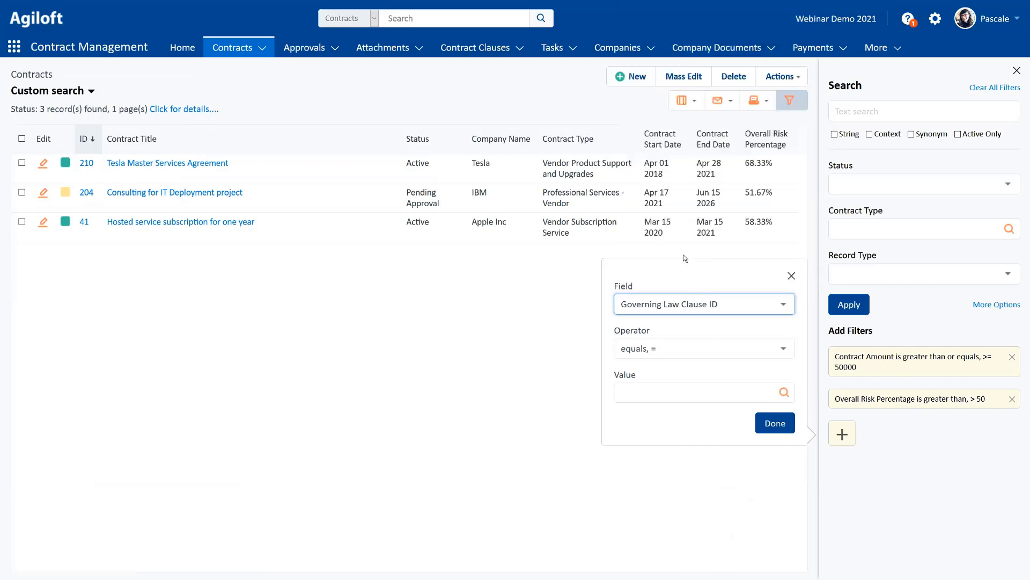
{"action": "left_click", "coordinate": [672, 391]}
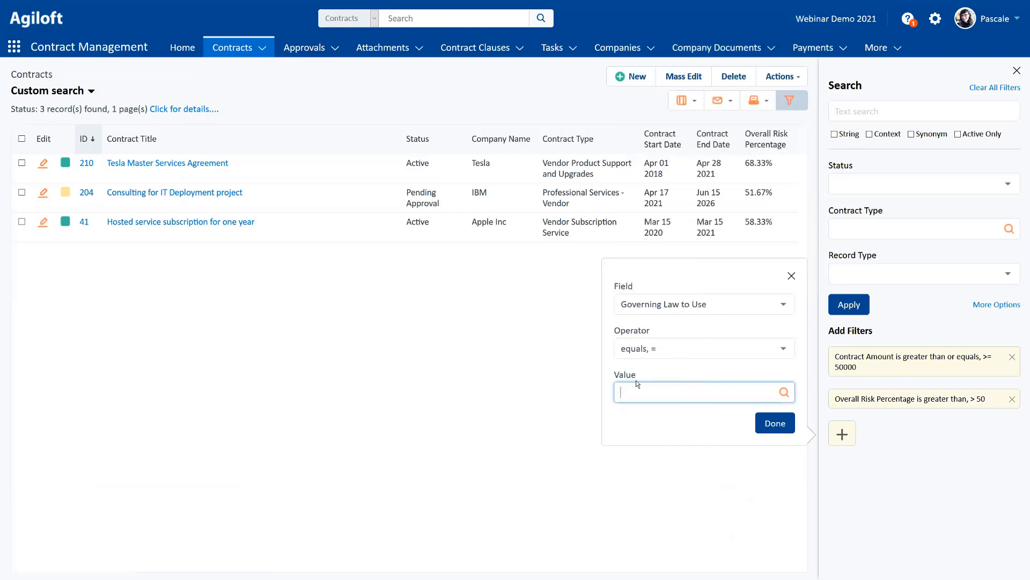
{"action": "type", "text": "governin"}
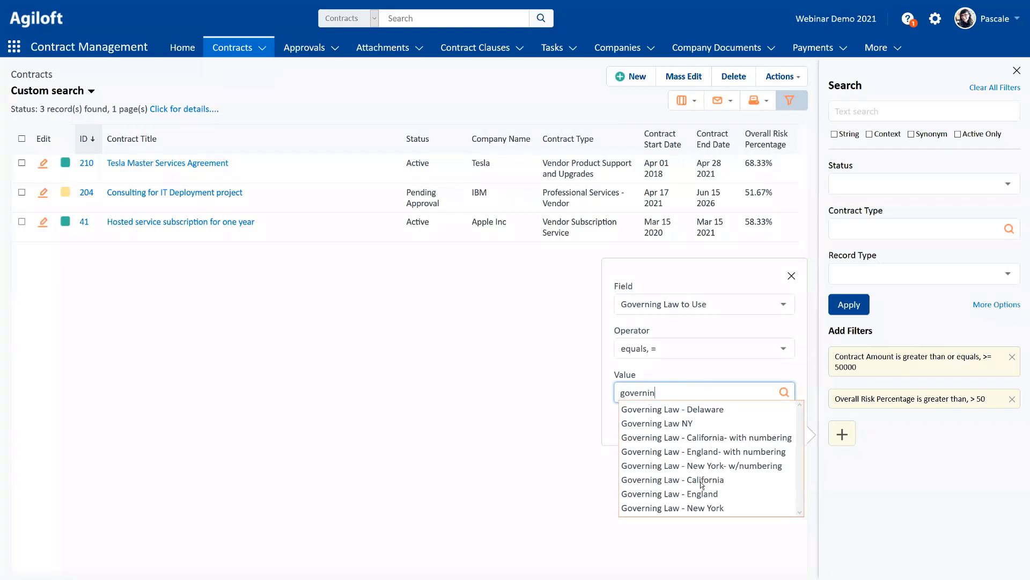
{"action": "left_click", "coordinate": [705, 479]}
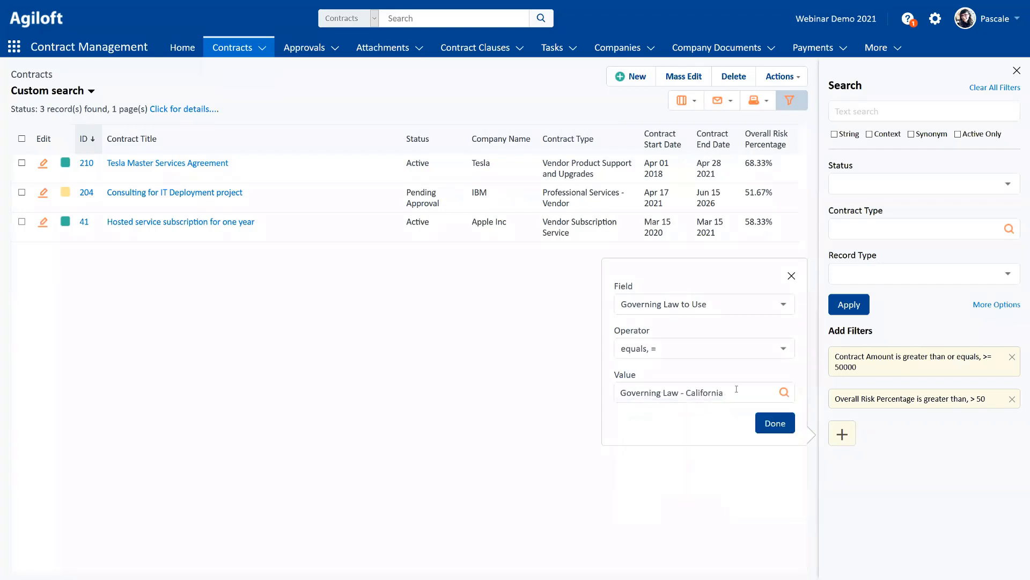
{"action": "left_click", "coordinate": [776, 424]}
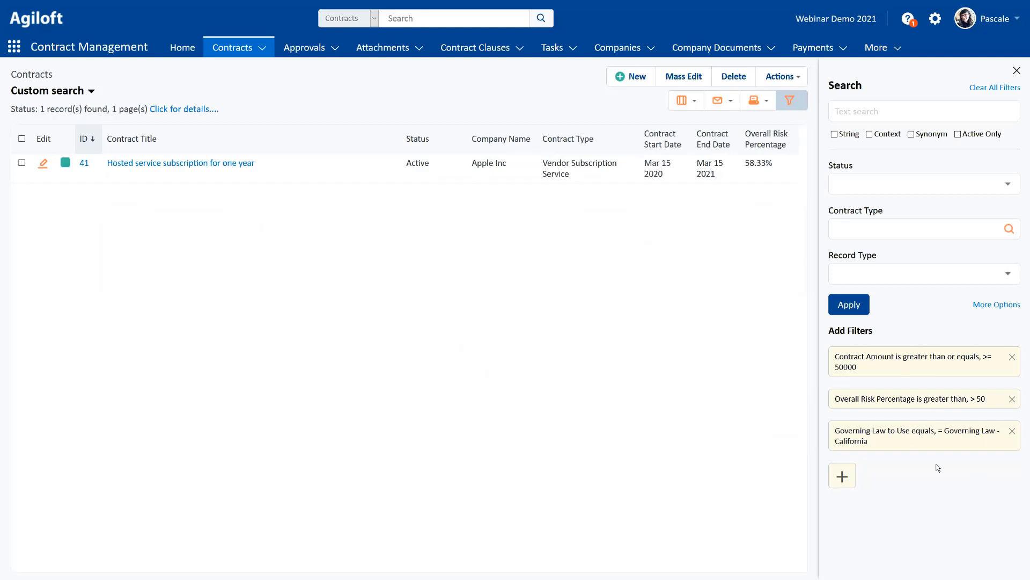
Review the Overall Risk Percentage filter's settings, close them, and remove the Contract Amount filter.
{"action": "left_click", "coordinate": [921, 402]}
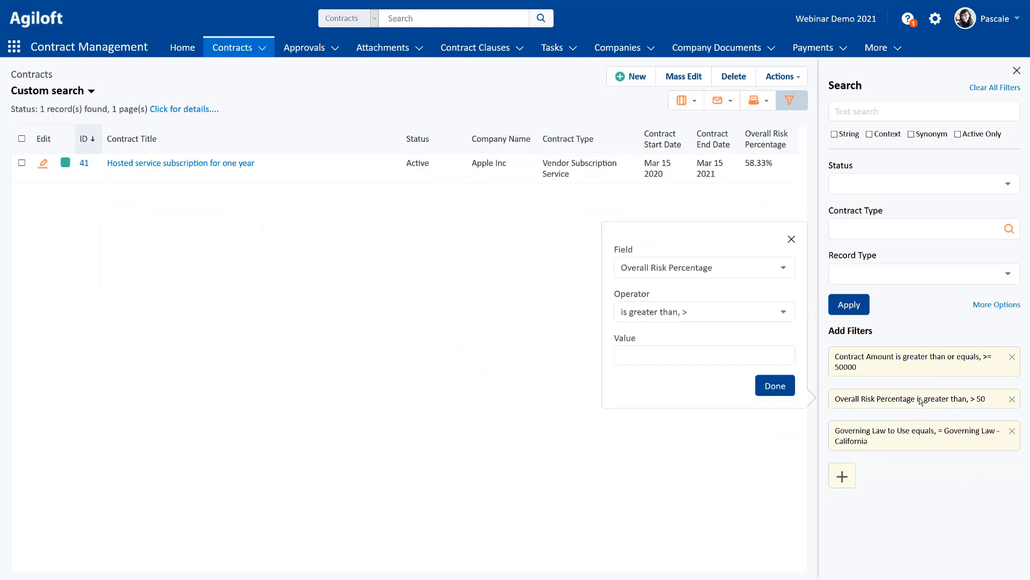
{"action": "left_click", "coordinate": [792, 238]}
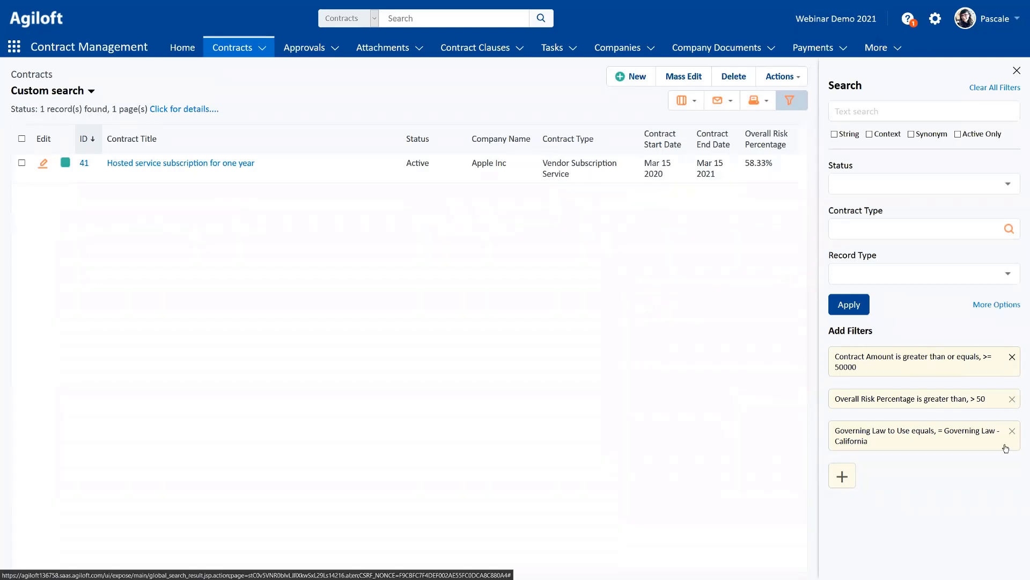
{"action": "left_click", "coordinate": [1012, 357]}
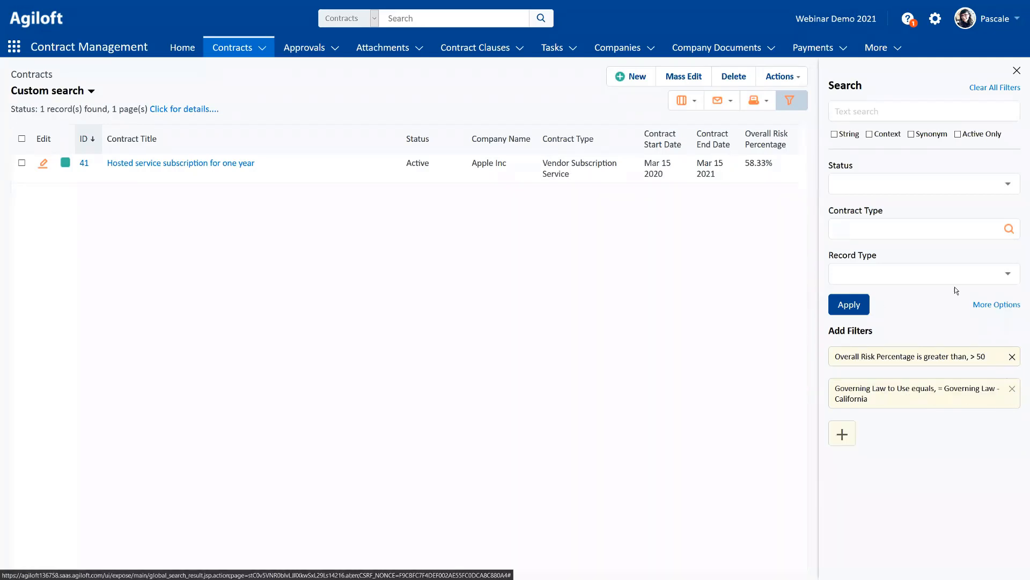
Select Active as the Status filter, and clear all filters from the Contracts table.
{"action": "left_click", "coordinate": [934, 178]}
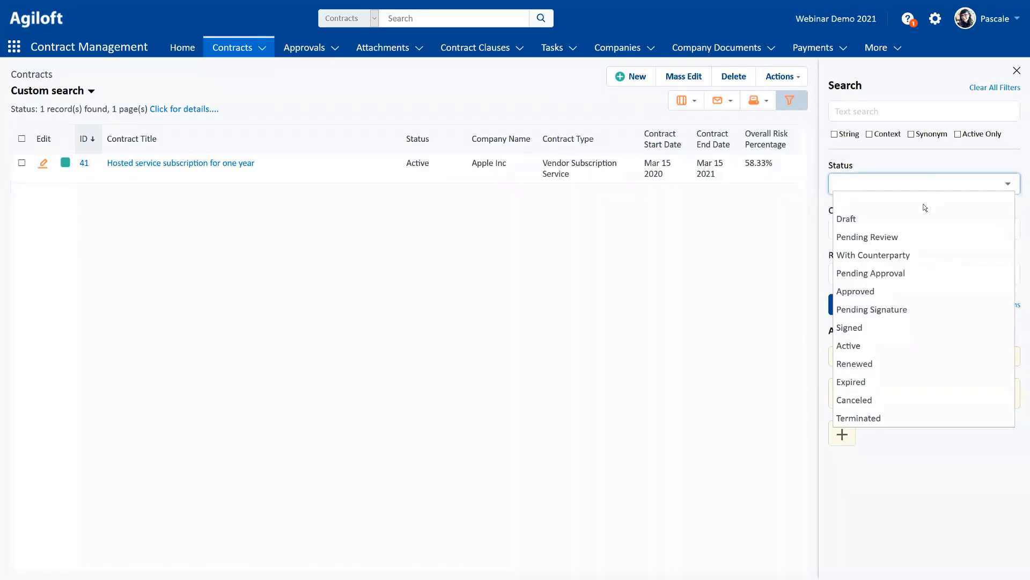
{"action": "left_click", "coordinate": [913, 345]}
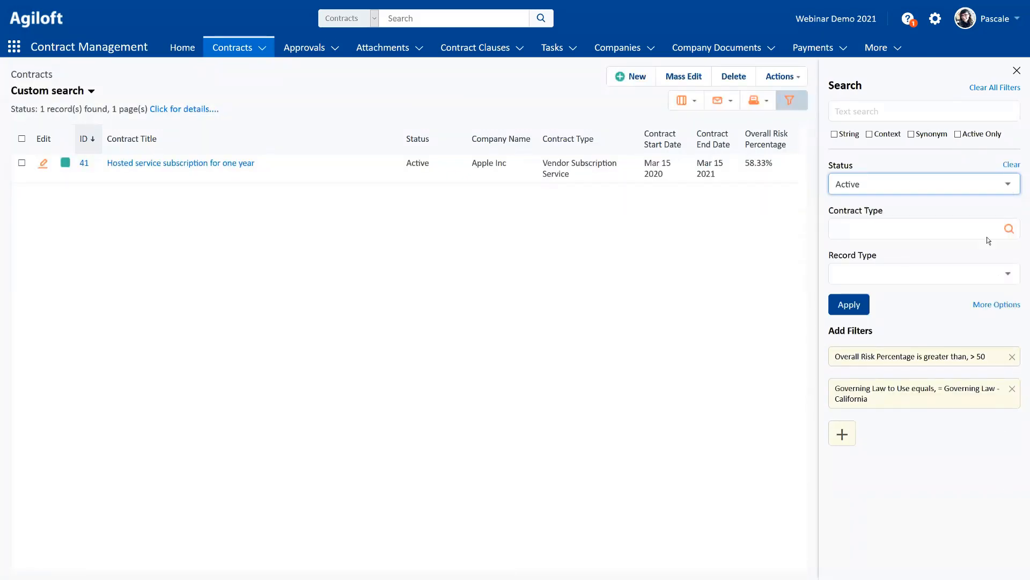
{"action": "left_click", "coordinate": [986, 89]}
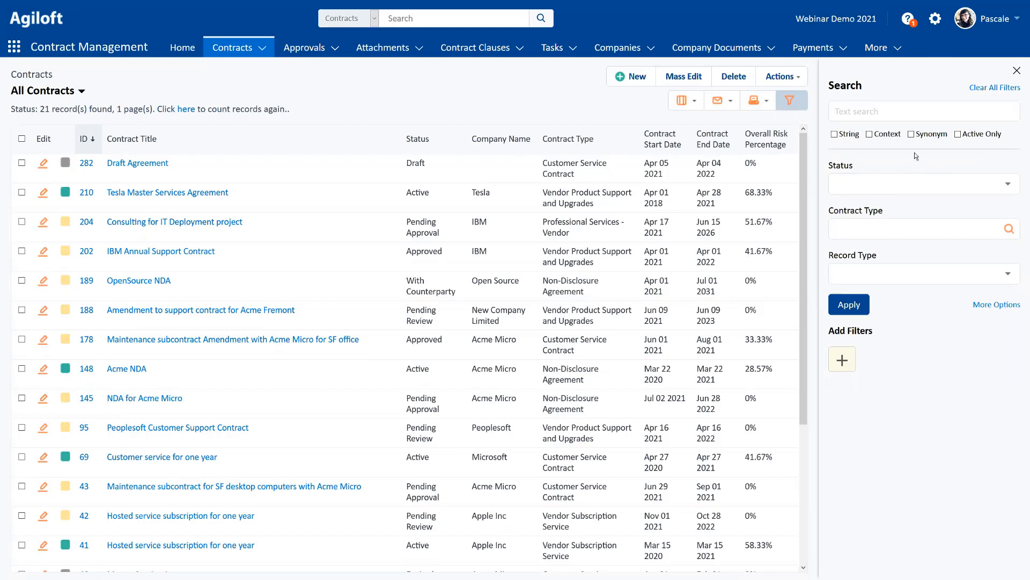
Open the custom synonym dictionary from the System setup and examine its synonym sets.
{"action": "mouse_move", "coordinate": [923, 138]}
{"action": "left_click", "coordinate": [935, 27]}
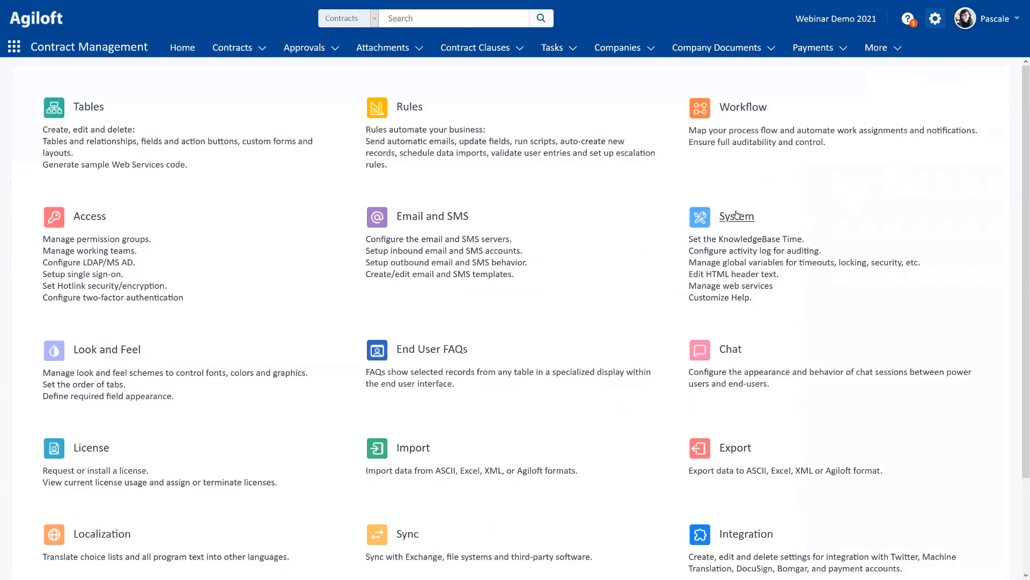
{"action": "left_click", "coordinate": [735, 241]}
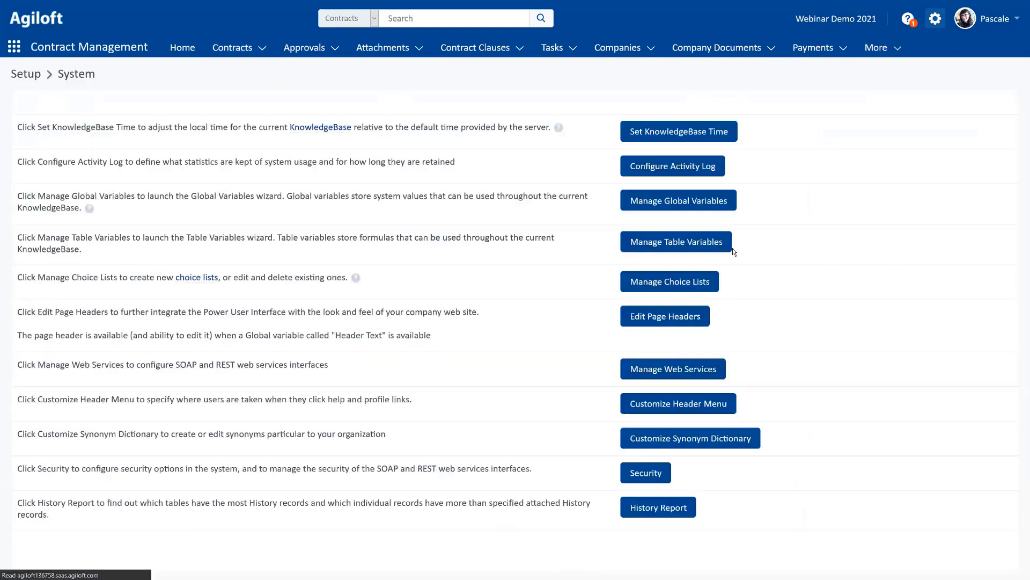
{"action": "left_click", "coordinate": [717, 447]}
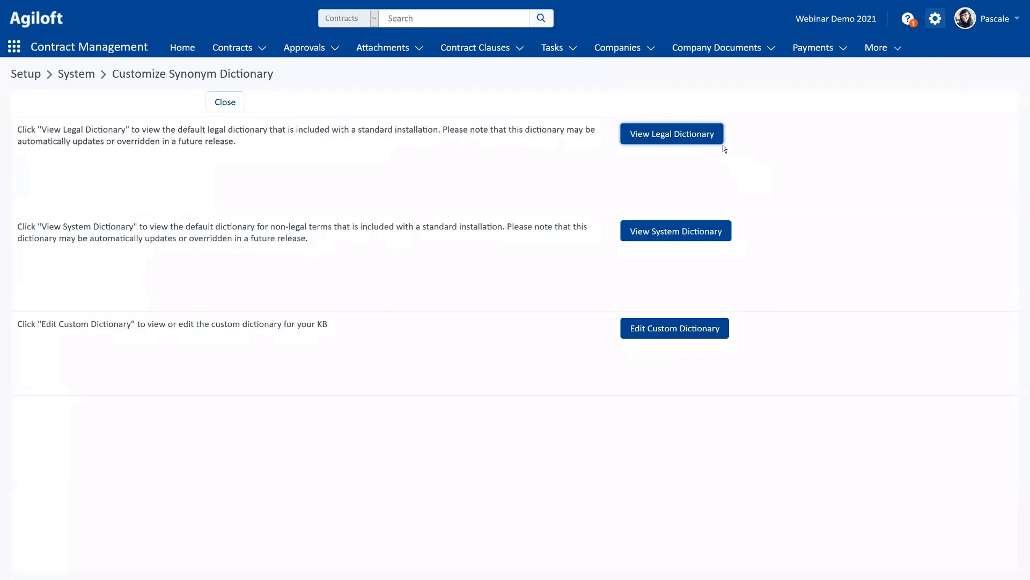
{"action": "left_click", "coordinate": [689, 331]}
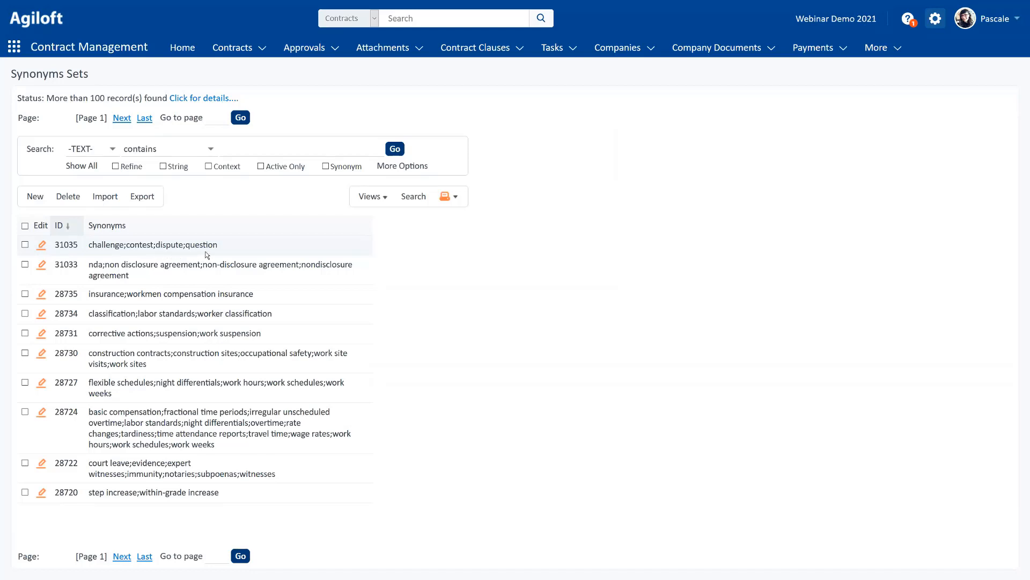
Search the Contracts table for dispute with the Context option enabled.
{"action": "left_click", "coordinate": [227, 50]}
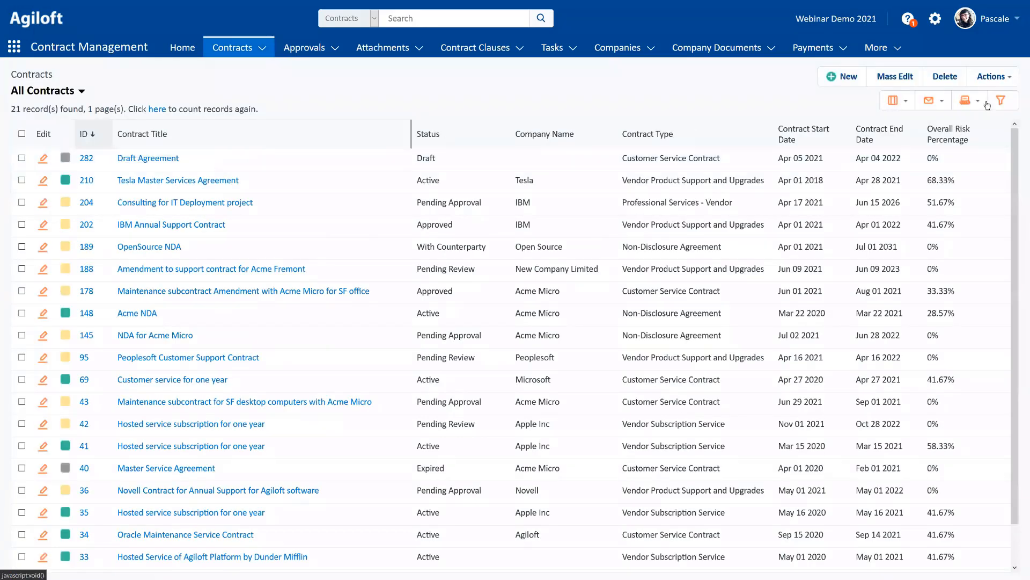
{"action": "left_click", "coordinate": [1002, 101]}
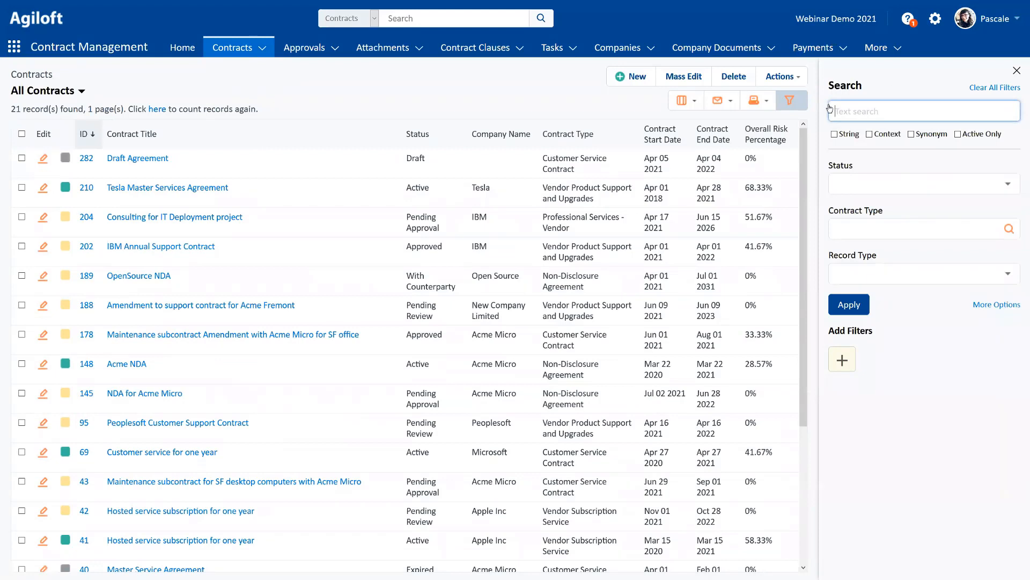
{"action": "left_click", "coordinate": [869, 134]}
{"action": "type", "text": "dispute"}
{"action": "key", "text": "Return"}
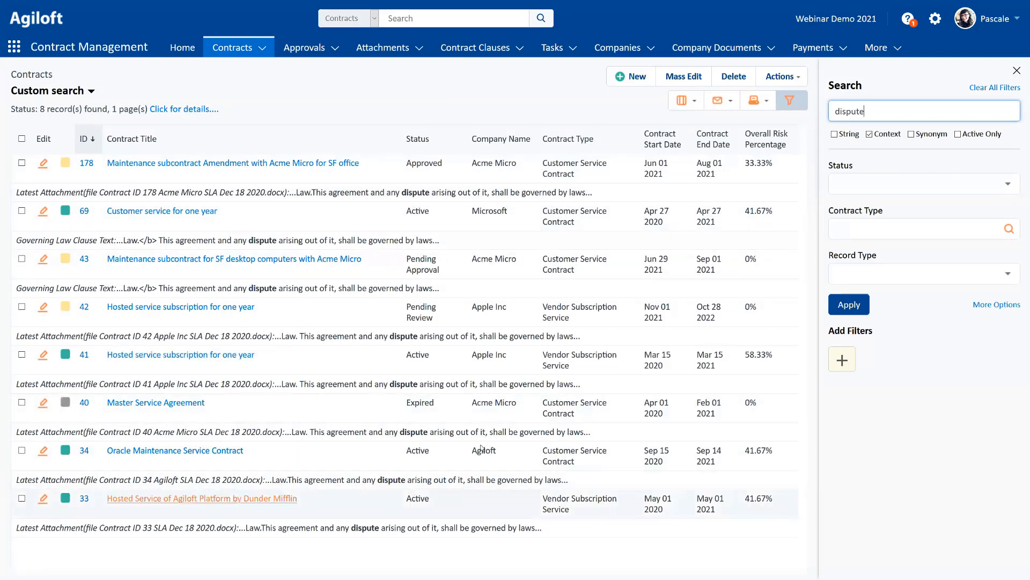
Rerun the dispute search with the Synonym option enabled to examine the matching text, and clear all filters.
{"action": "left_click", "coordinate": [913, 134]}
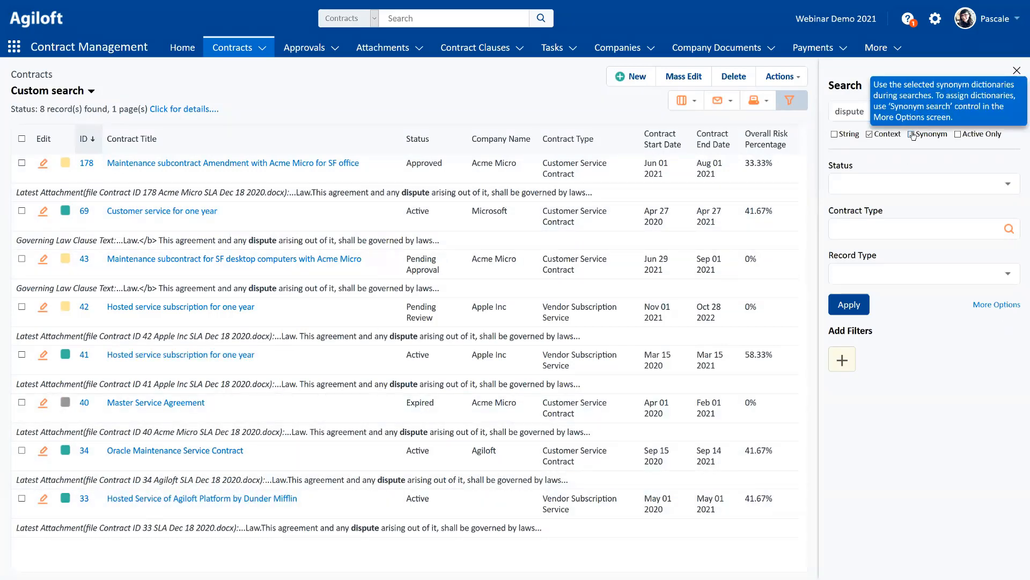
{"action": "left_click", "coordinate": [853, 306]}
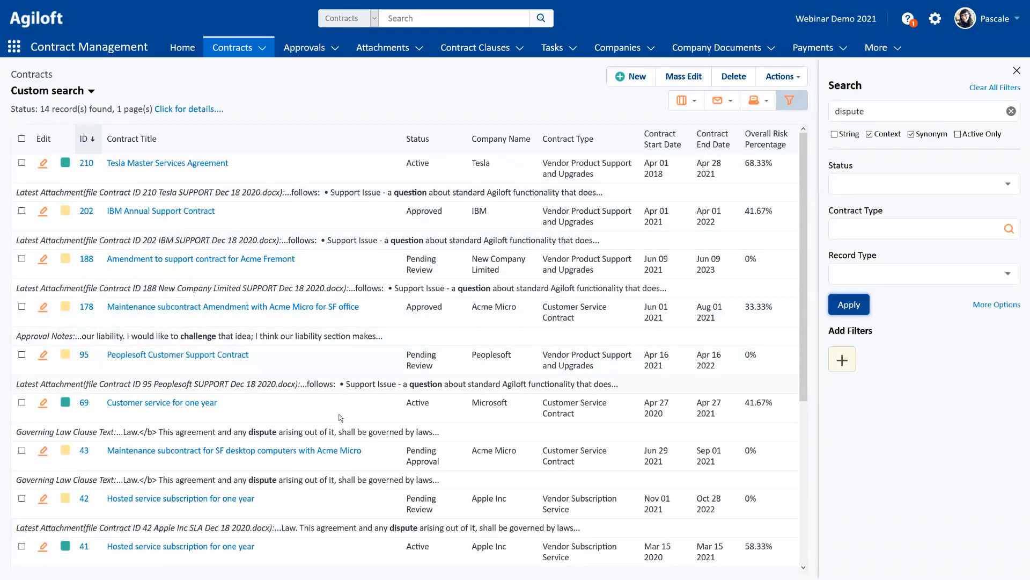
{"action": "scroll", "coordinate": [357, 409], "scroll_direction": "down", "scroll_amount": 2}
{"action": "scroll", "coordinate": [357, 409], "scroll_direction": "down", "scroll_amount": 2}
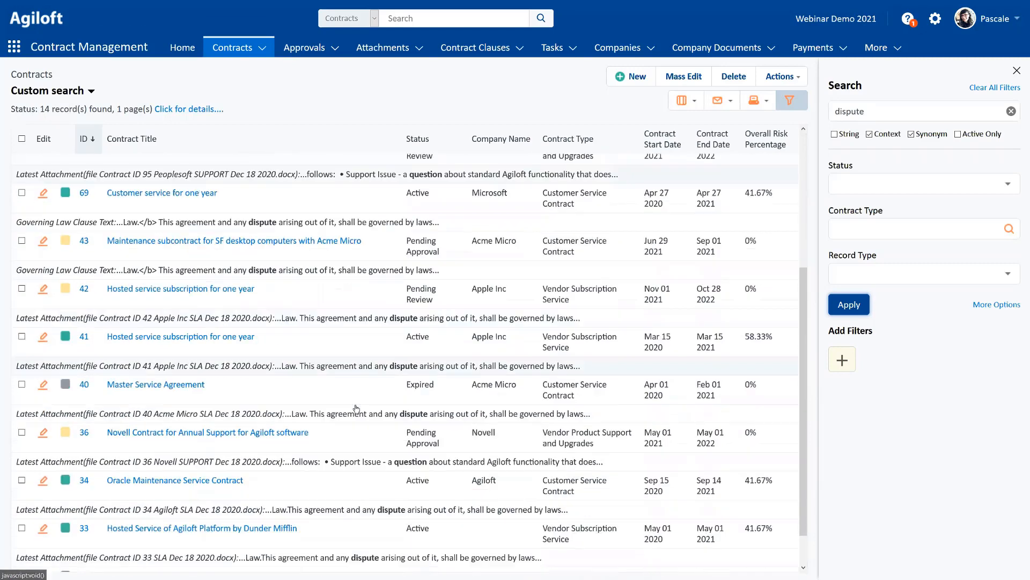
{"action": "scroll", "coordinate": [356, 410], "scroll_direction": "up", "scroll_amount": 4}
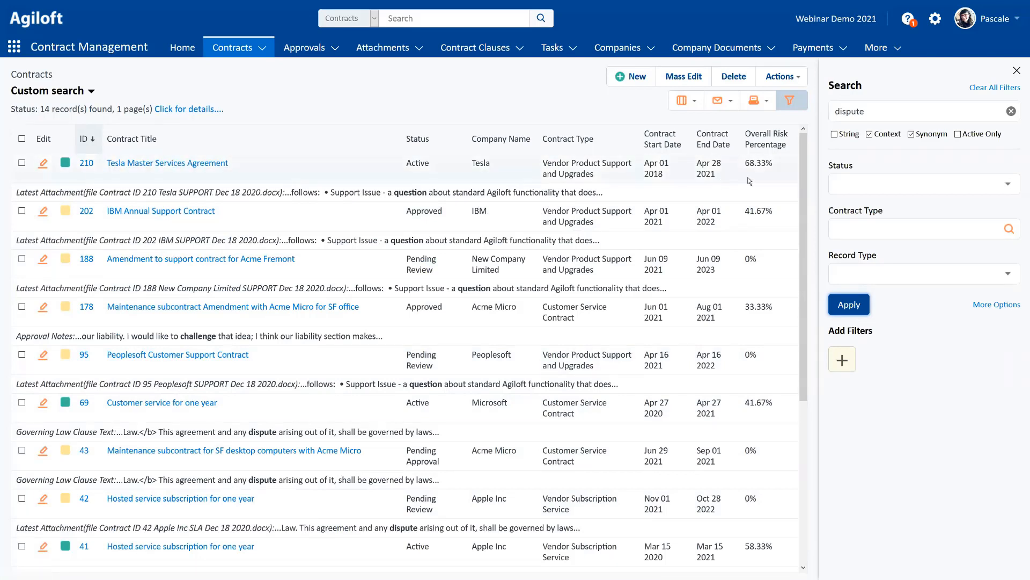
{"action": "left_click", "coordinate": [1011, 82]}
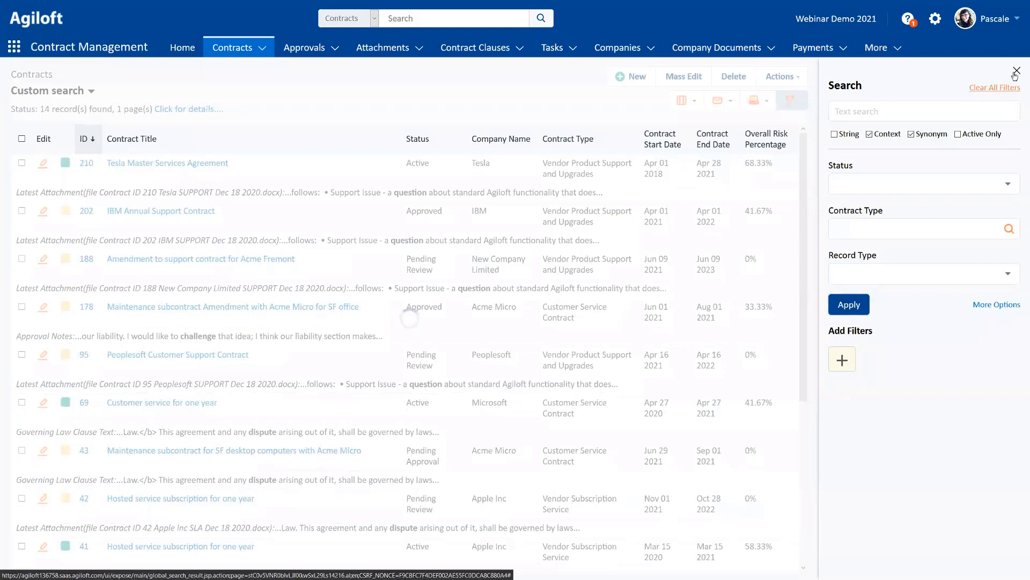